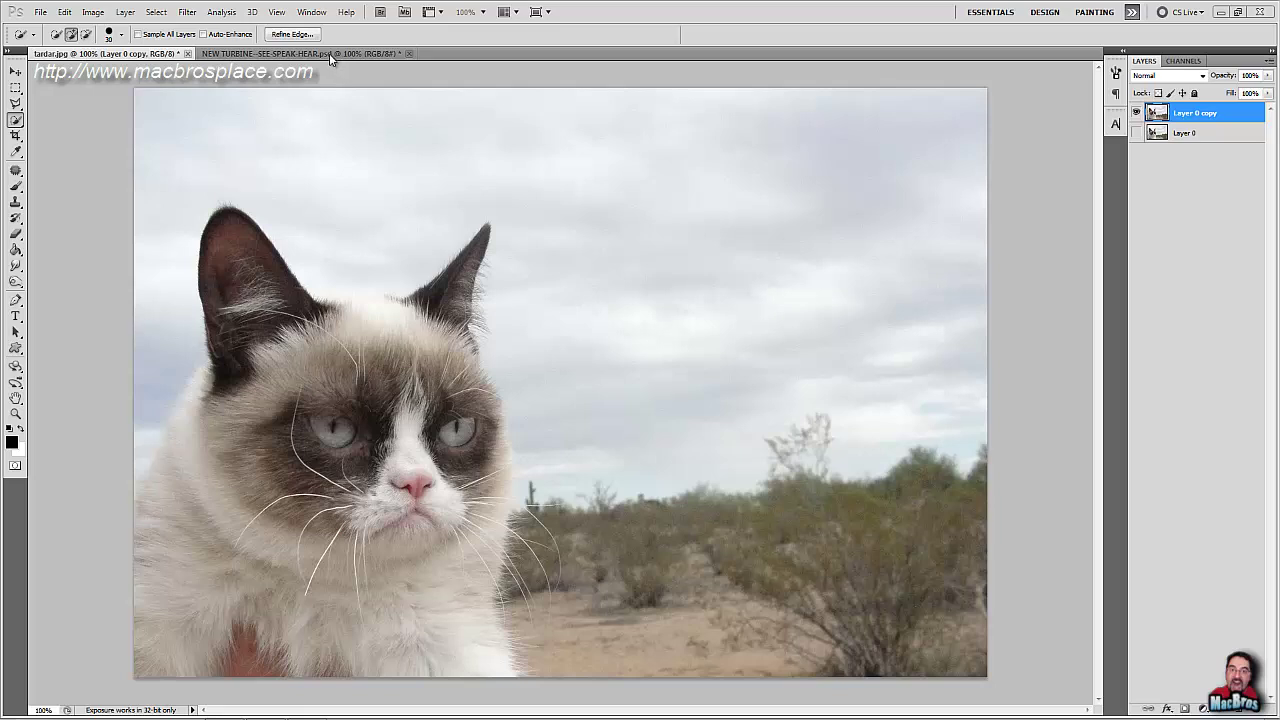
Glance at the NEW TURBINE landscape, then return to tardar.jpg and deselect with Ctrl+D.
{"action": "left_click", "coordinate": [329, 53]}
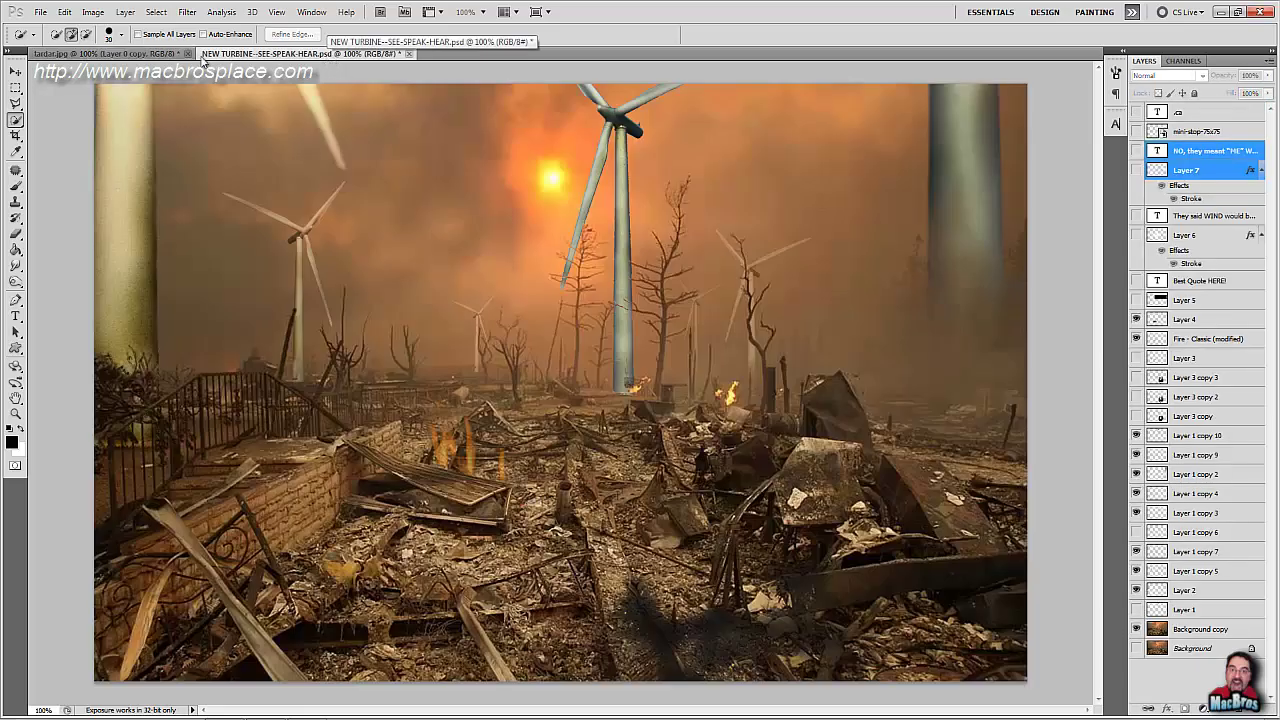
{"action": "left_click", "coordinate": [152, 54]}
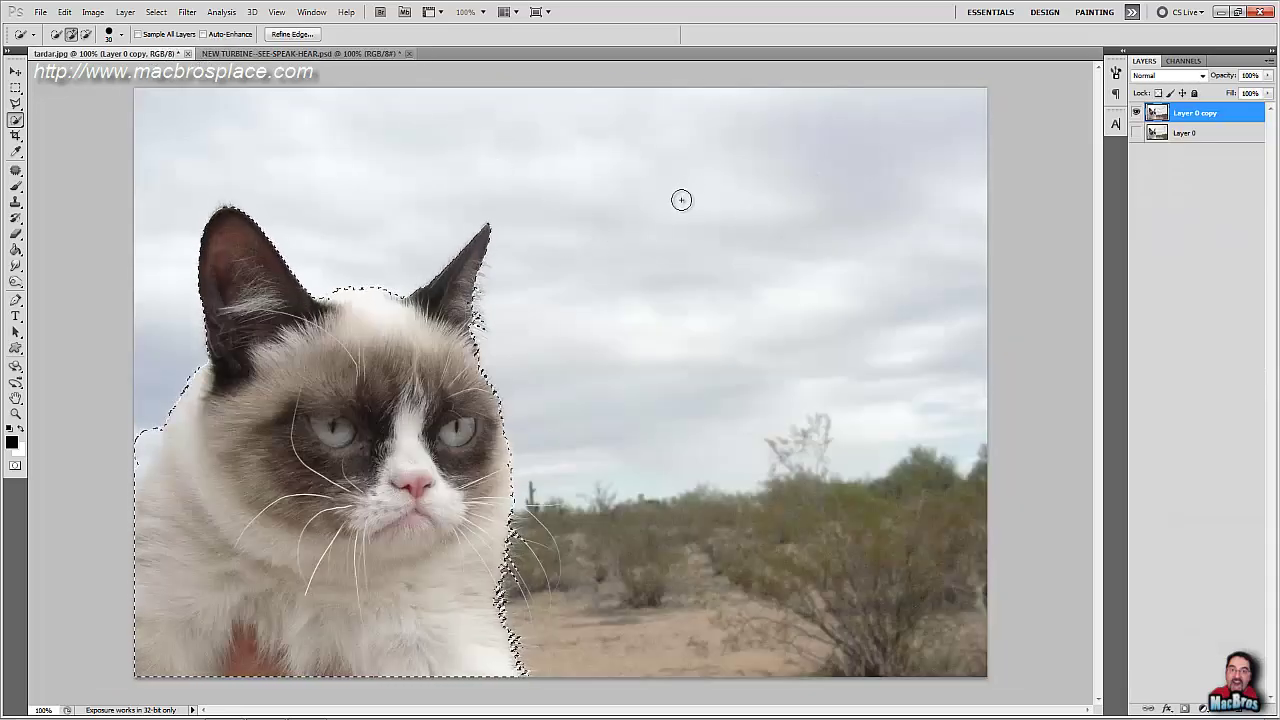
{"action": "key", "text": "ctrl+d"}
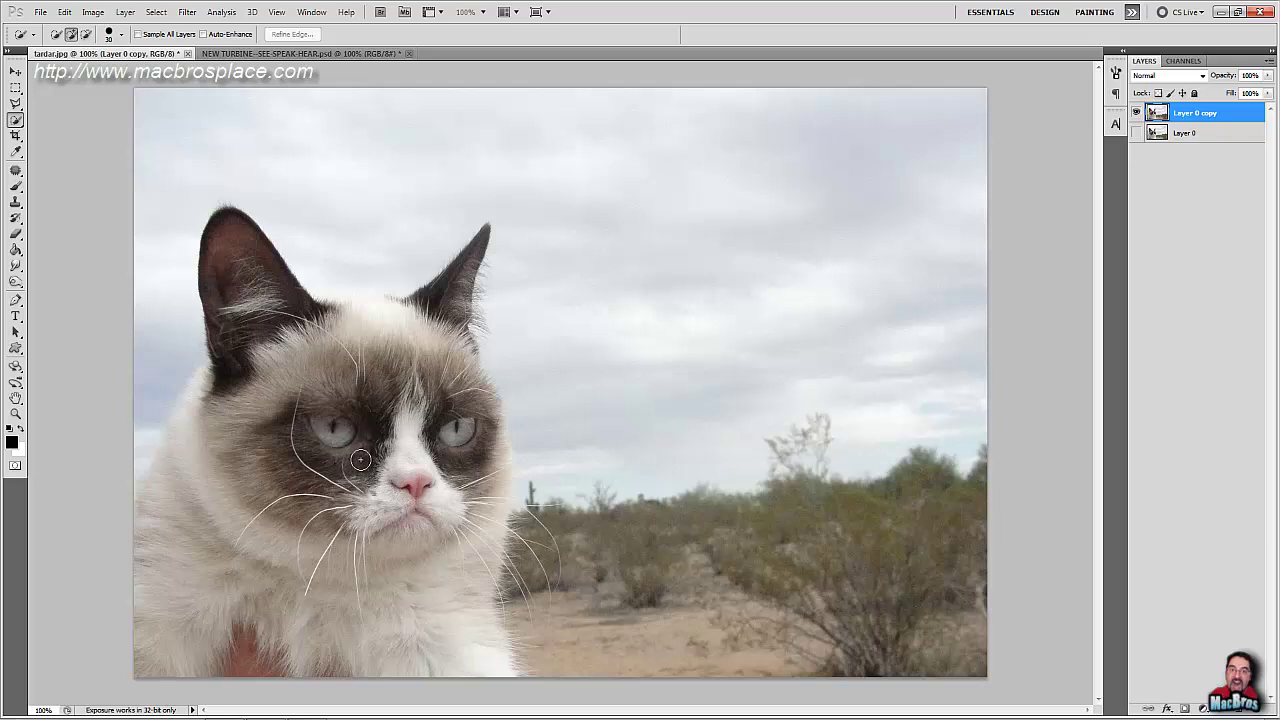
Quick-select from the cat's left eye across head and sky, then Alt-subtract the central bushes.
{"action": "mouse_move", "coordinate": [385, 425]}
{"action": "left_mouse_down"}
{"action": "mouse_move", "coordinate": [294, 452]}
{"action": "mouse_move", "coordinate": [326, 467]}
{"action": "mouse_move", "coordinate": [250, 455]}
{"action": "mouse_move", "coordinate": [154, 570]}
{"action": "mouse_move", "coordinate": [181, 564]}
{"action": "mouse_move", "coordinate": [210, 618]}
{"action": "mouse_move", "coordinate": [273, 636]}
{"action": "mouse_move", "coordinate": [266, 621]}
{"action": "mouse_move", "coordinate": [345, 630]}
{"action": "mouse_move", "coordinate": [384, 684]}
{"action": "mouse_move", "coordinate": [358, 582]}
{"action": "mouse_move", "coordinate": [358, 509]}
{"action": "mouse_move", "coordinate": [367, 532]}
{"action": "mouse_move", "coordinate": [381, 518]}
{"action": "mouse_move", "coordinate": [393, 539]}
{"action": "mouse_move", "coordinate": [382, 623]}
{"action": "mouse_move", "coordinate": [320, 450]}
{"action": "left_mouse_up"}
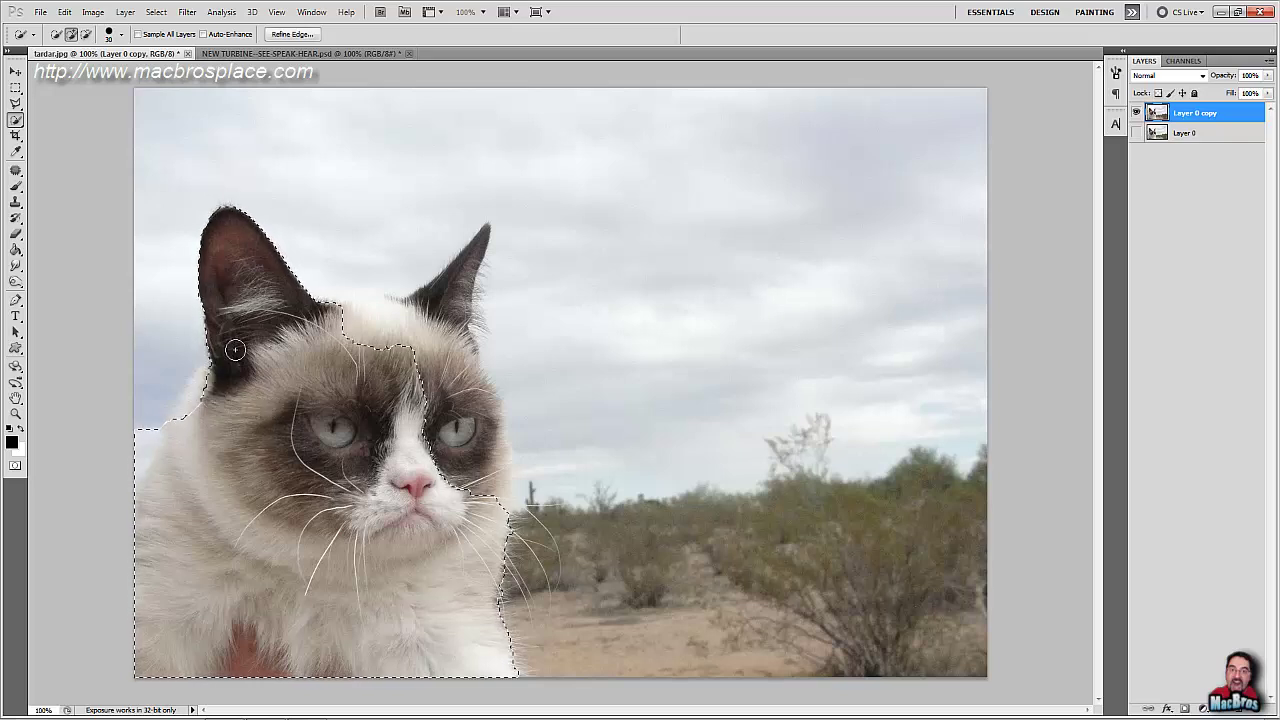
{"action": "mouse_move", "coordinate": [234, 334]}
{"action": "left_mouse_down"}
{"action": "mouse_move", "coordinate": [340, 310]}
{"action": "mouse_move", "coordinate": [432, 312]}
{"action": "mouse_move", "coordinate": [475, 250]}
{"action": "mouse_move", "coordinate": [470, 320]}
{"action": "mouse_move", "coordinate": [488, 400]}
{"action": "mouse_move", "coordinate": [463, 494]}
{"action": "mouse_move", "coordinate": [522, 492]}
{"action": "left_mouse_up"}
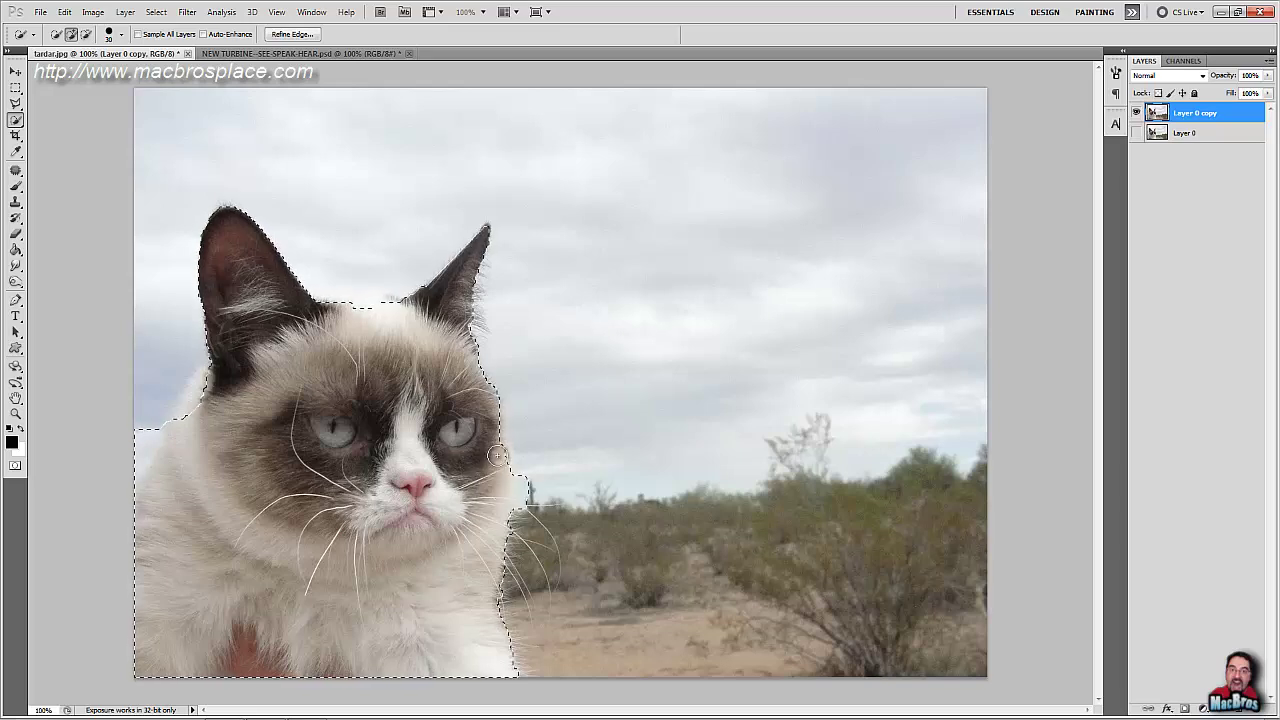
{"action": "left_click", "coordinate": [195, 403]}
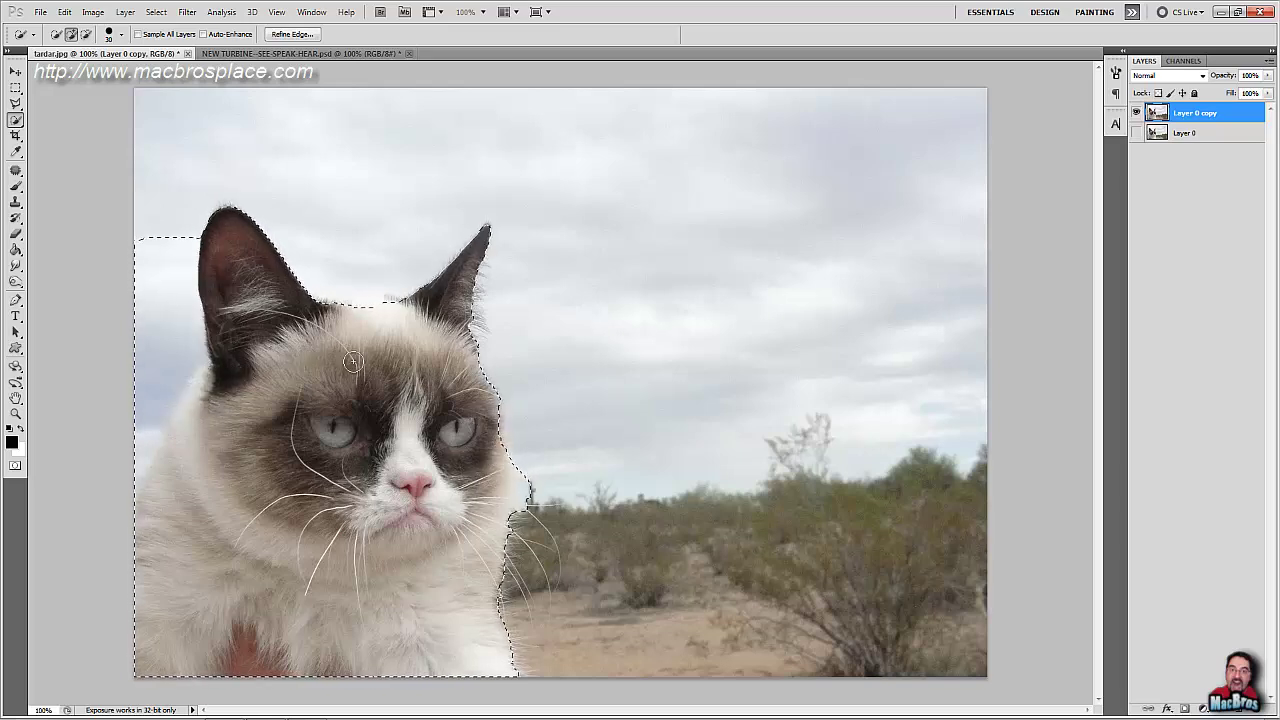
{"action": "left_click_drag", "start_coordinate": [220, 238], "coordinate": [500, 160]}
{"action": "mouse_move", "coordinate": [584, 208]}
{"action": "left_mouse_down"}
{"action": "mouse_move", "coordinate": [599, 244]}
{"action": "mouse_move", "coordinate": [720, 377]}
{"action": "left_mouse_up"}
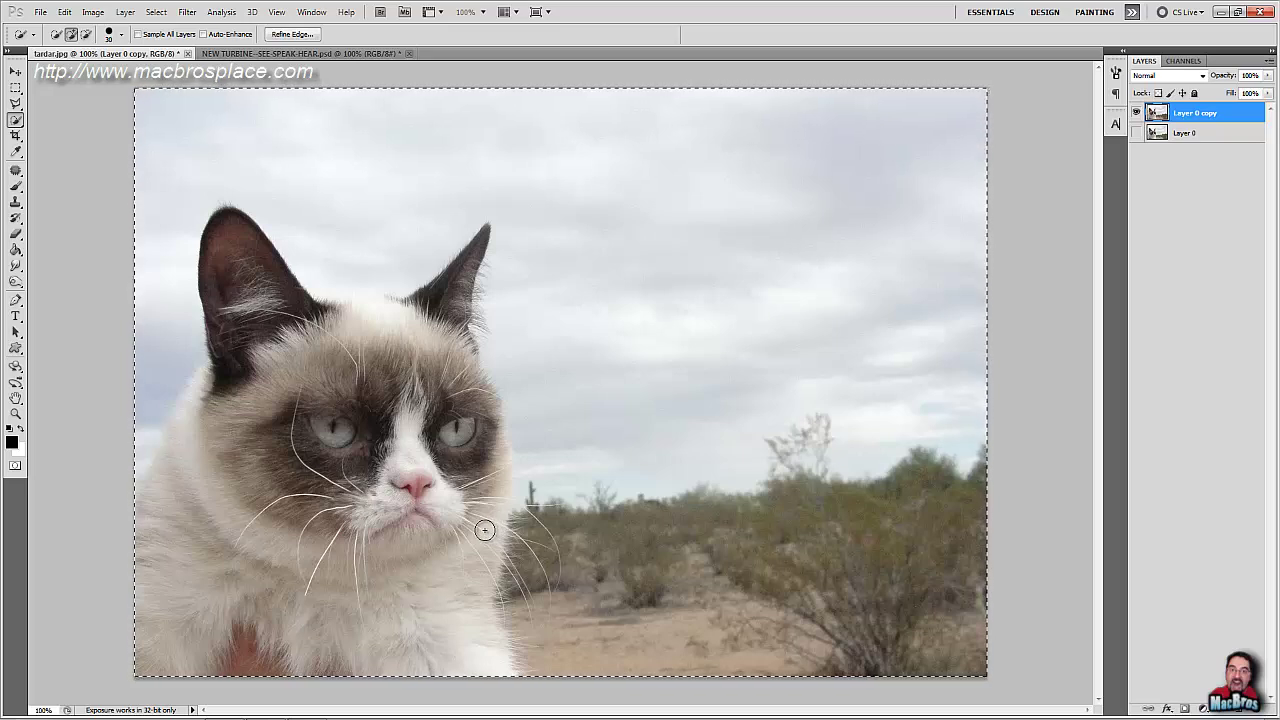
{"action": "key", "text": "alt"}
{"action": "mouse_move", "coordinate": [666, 406]}
{"action": "left_mouse_down"}
{"action": "mouse_move", "coordinate": [709, 483]}
{"action": "mouse_move", "coordinate": [721, 565]}
{"action": "mouse_move", "coordinate": [665, 551]}
{"action": "mouse_move", "coordinate": [706, 534]}
{"action": "mouse_move", "coordinate": [801, 546]}
{"action": "mouse_move", "coordinate": [880, 620]}
{"action": "mouse_move", "coordinate": [974, 591]}
{"action": "mouse_move", "coordinate": [961, 614]}
{"action": "mouse_move", "coordinate": [875, 656]}
{"action": "mouse_move", "coordinate": [828, 576]}
{"action": "mouse_move", "coordinate": [856, 593]}
{"action": "mouse_move", "coordinate": [784, 561]}
{"action": "mouse_move", "coordinate": [750, 494]}
{"action": "mouse_move", "coordinate": [696, 581]}
{"action": "mouse_move", "coordinate": [624, 595]}
{"action": "mouse_move", "coordinate": [573, 626]}
{"action": "mouse_move", "coordinate": [687, 629]}
{"action": "mouse_move", "coordinate": [760, 650]}
{"action": "mouse_move", "coordinate": [843, 627]}
{"action": "mouse_move", "coordinate": [770, 576]}
{"action": "mouse_move", "coordinate": [761, 595]}
{"action": "mouse_move", "coordinate": [726, 589]}
{"action": "mouse_move", "coordinate": [715, 566]}
{"action": "mouse_move", "coordinate": [811, 594]}
{"action": "mouse_move", "coordinate": [803, 529]}
{"action": "mouse_move", "coordinate": [753, 531]}
{"action": "left_mouse_up"}
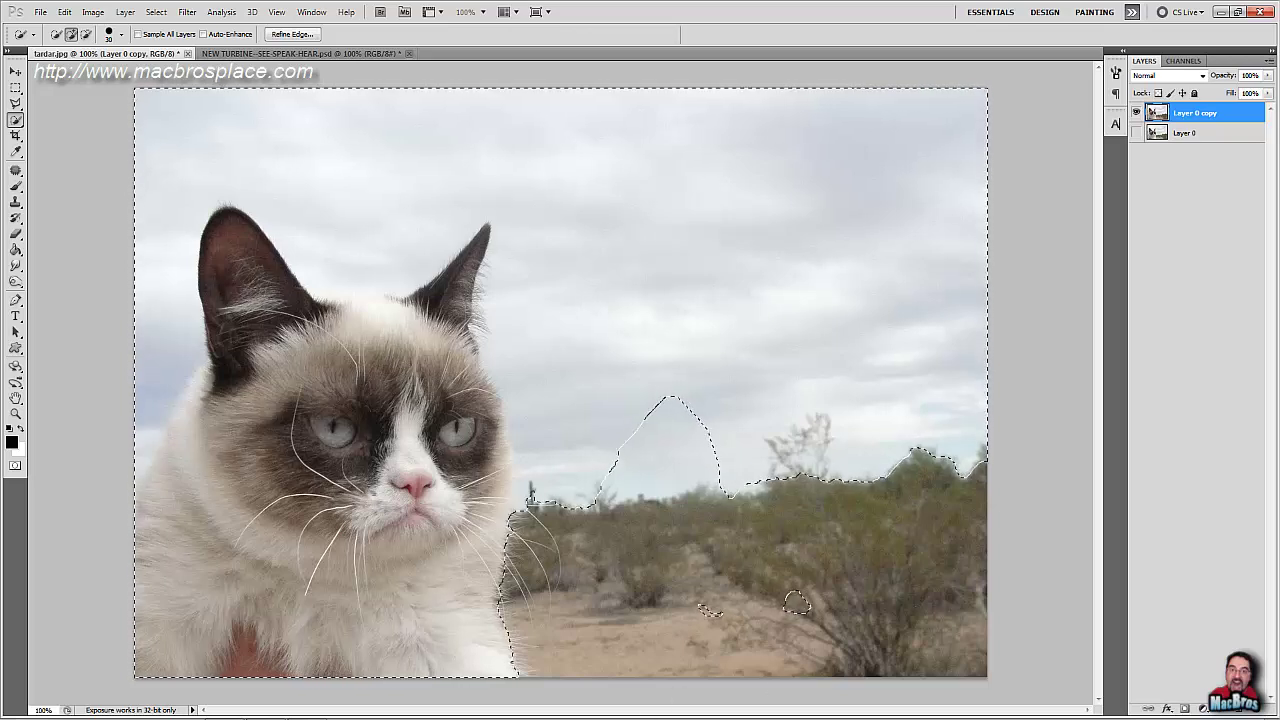
{"action": "key", "text": "ctrl+d"}
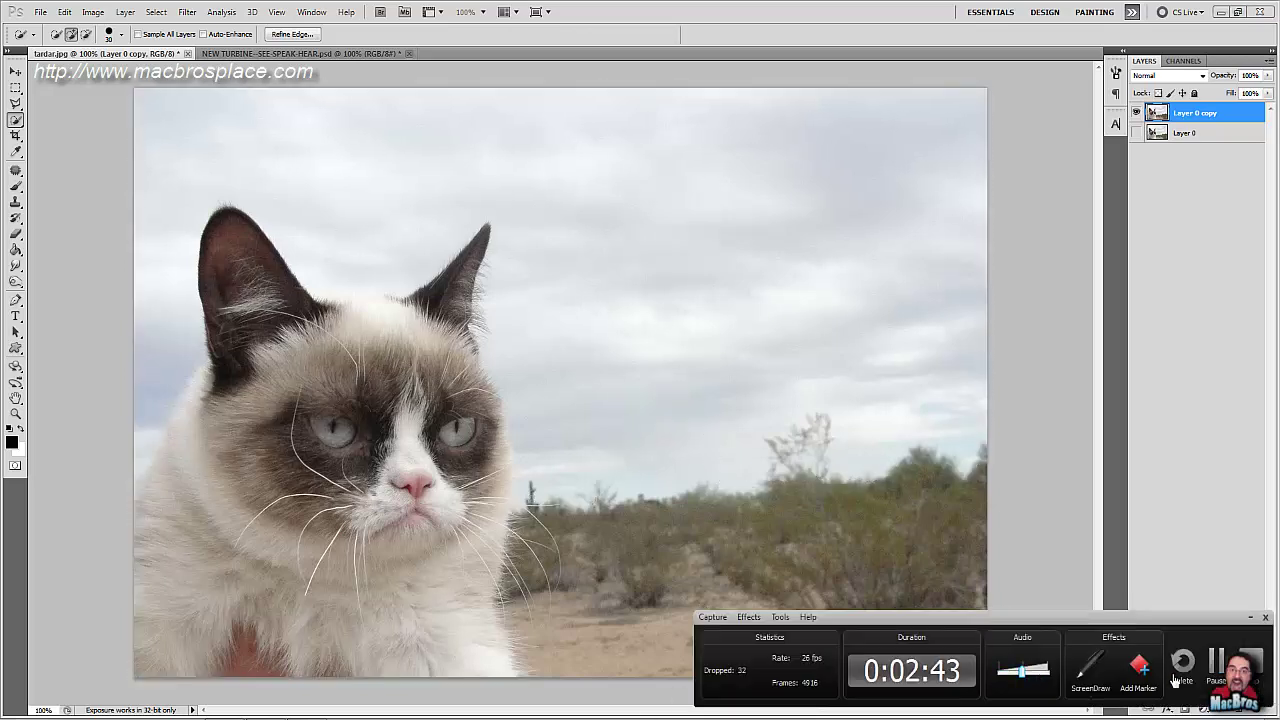
{"action": "left_click", "coordinate": [1216, 668]}
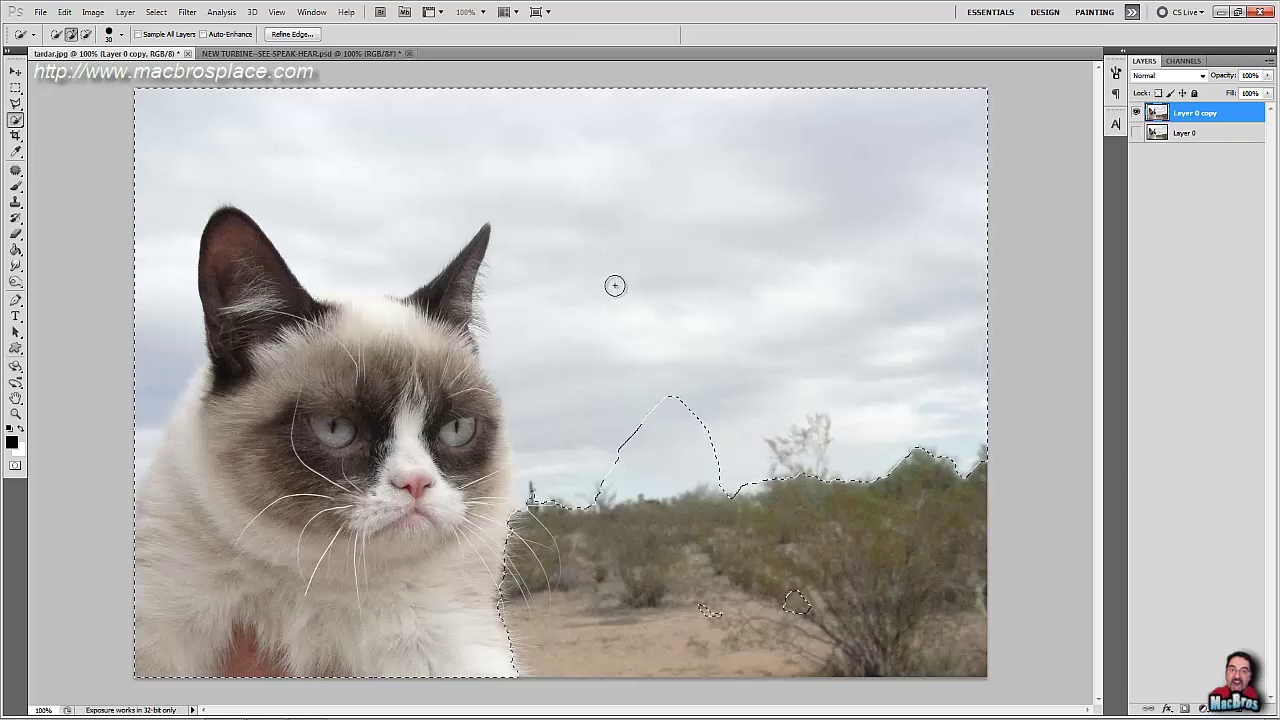
Alt-paint with Quick Selection over sky pockets, the sliver, and sky above and left of the ear.
{"action": "key", "text": "alt"}
{"action": "mouse_move", "coordinate": [617, 251]}
{"action": "left_mouse_down"}
{"action": "mouse_move", "coordinate": [641, 304]}
{"action": "mouse_move", "coordinate": [721, 275]}
{"action": "mouse_move", "coordinate": [973, 237]}
{"action": "mouse_move", "coordinate": [858, 317]}
{"action": "mouse_move", "coordinate": [868, 363]}
{"action": "mouse_move", "coordinate": [776, 367]}
{"action": "mouse_move", "coordinate": [720, 463]}
{"action": "left_mouse_up"}
{"action": "left_click", "coordinate": [703, 610]}
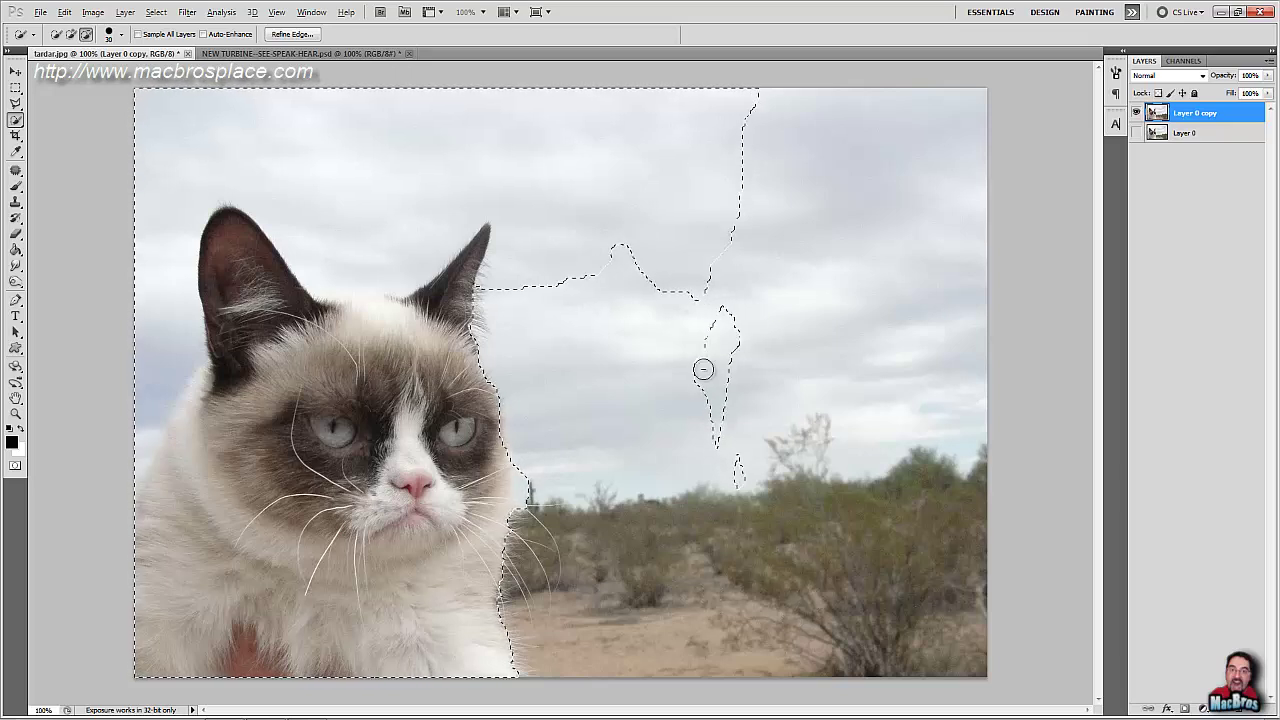
{"action": "mouse_move", "coordinate": [703, 366]}
{"action": "left_mouse_down"}
{"action": "mouse_move", "coordinate": [759, 499]}
{"action": "mouse_move", "coordinate": [758, 458]}
{"action": "mouse_move", "coordinate": [704, 306]}
{"action": "mouse_move", "coordinate": [712, 167]}
{"action": "mouse_move", "coordinate": [659, 182]}
{"action": "mouse_move", "coordinate": [591, 132]}
{"action": "mouse_move", "coordinate": [496, 119]}
{"action": "mouse_move", "coordinate": [669, 250]}
{"action": "left_mouse_up"}
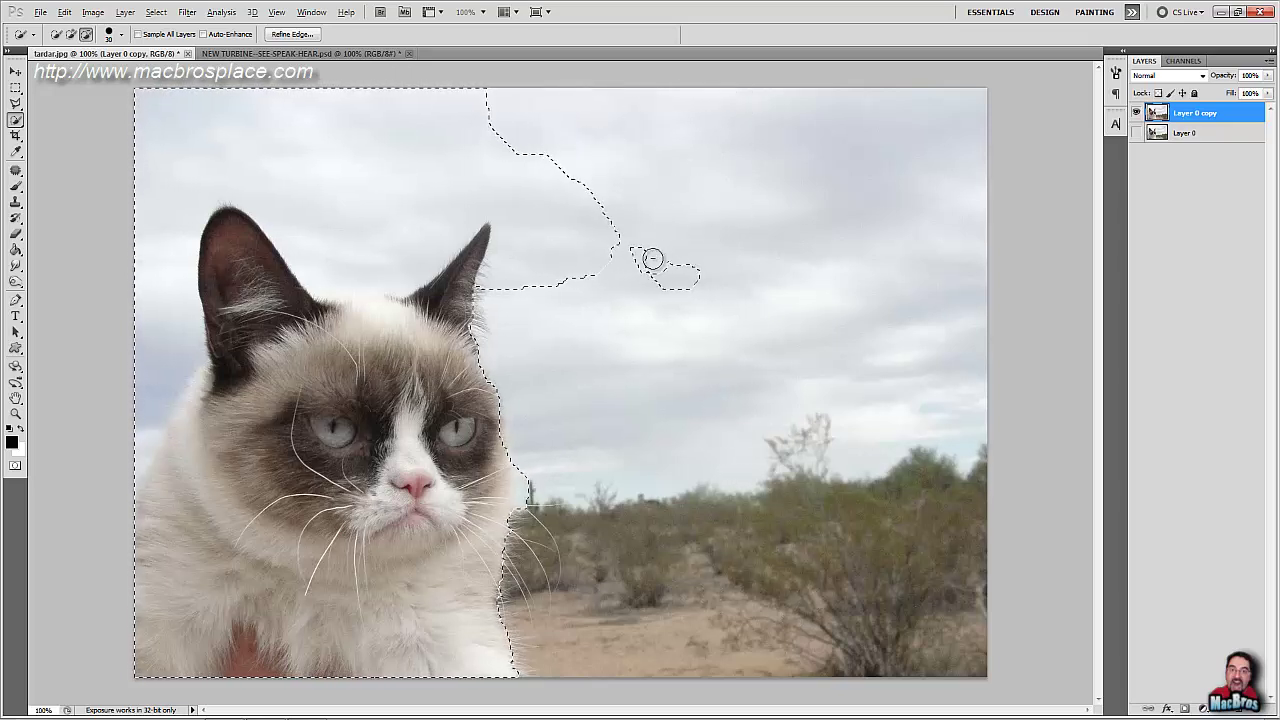
{"action": "mouse_move", "coordinate": [642, 268]}
{"action": "left_mouse_down"}
{"action": "mouse_move", "coordinate": [594, 282]}
{"action": "mouse_move", "coordinate": [609, 233]}
{"action": "mouse_move", "coordinate": [717, 280]}
{"action": "mouse_move", "coordinate": [616, 247]}
{"action": "mouse_move", "coordinate": [497, 140]}
{"action": "mouse_move", "coordinate": [159, 128]}
{"action": "mouse_move", "coordinate": [533, 143]}
{"action": "mouse_move", "coordinate": [690, 196]}
{"action": "mouse_move", "coordinate": [604, 243]}
{"action": "mouse_move", "coordinate": [540, 186]}
{"action": "mouse_move", "coordinate": [426, 181]}
{"action": "mouse_move", "coordinate": [352, 216]}
{"action": "mouse_move", "coordinate": [318, 171]}
{"action": "mouse_move", "coordinate": [210, 150]}
{"action": "mouse_move", "coordinate": [143, 240]}
{"action": "mouse_move", "coordinate": [139, 361]}
{"action": "mouse_move", "coordinate": [125, 388]}
{"action": "mouse_move", "coordinate": [364, 206]}
{"action": "mouse_move", "coordinate": [478, 162]}
{"action": "mouse_move", "coordinate": [557, 202]}
{"action": "mouse_move", "coordinate": [557, 236]}
{"action": "mouse_move", "coordinate": [553, 217]}
{"action": "mouse_move", "coordinate": [500, 190]}
{"action": "mouse_move", "coordinate": [395, 215]}
{"action": "mouse_move", "coordinate": [507, 198]}
{"action": "left_mouse_up"}
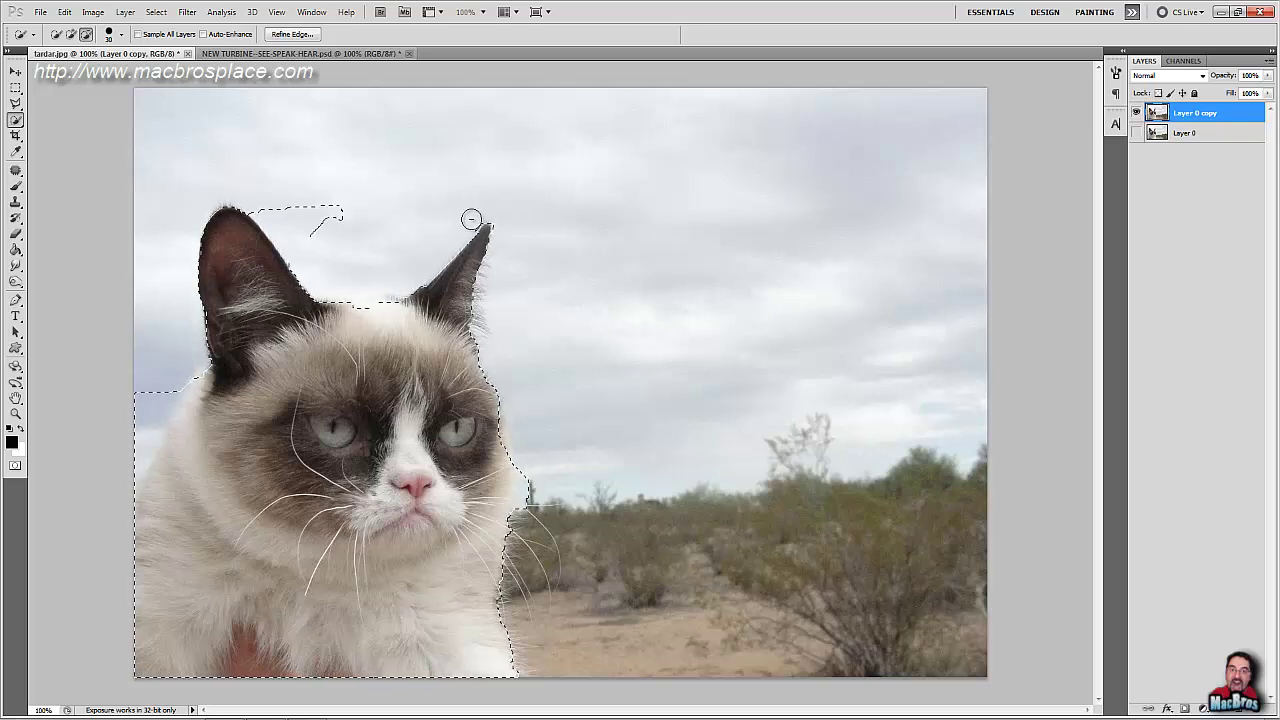
{"action": "mouse_move", "coordinate": [369, 209]}
{"action": "left_mouse_down"}
{"action": "mouse_move", "coordinate": [282, 204]}
{"action": "mouse_move", "coordinate": [312, 226]}
{"action": "mouse_move", "coordinate": [379, 214]}
{"action": "mouse_move", "coordinate": [260, 222]}
{"action": "left_mouse_up"}
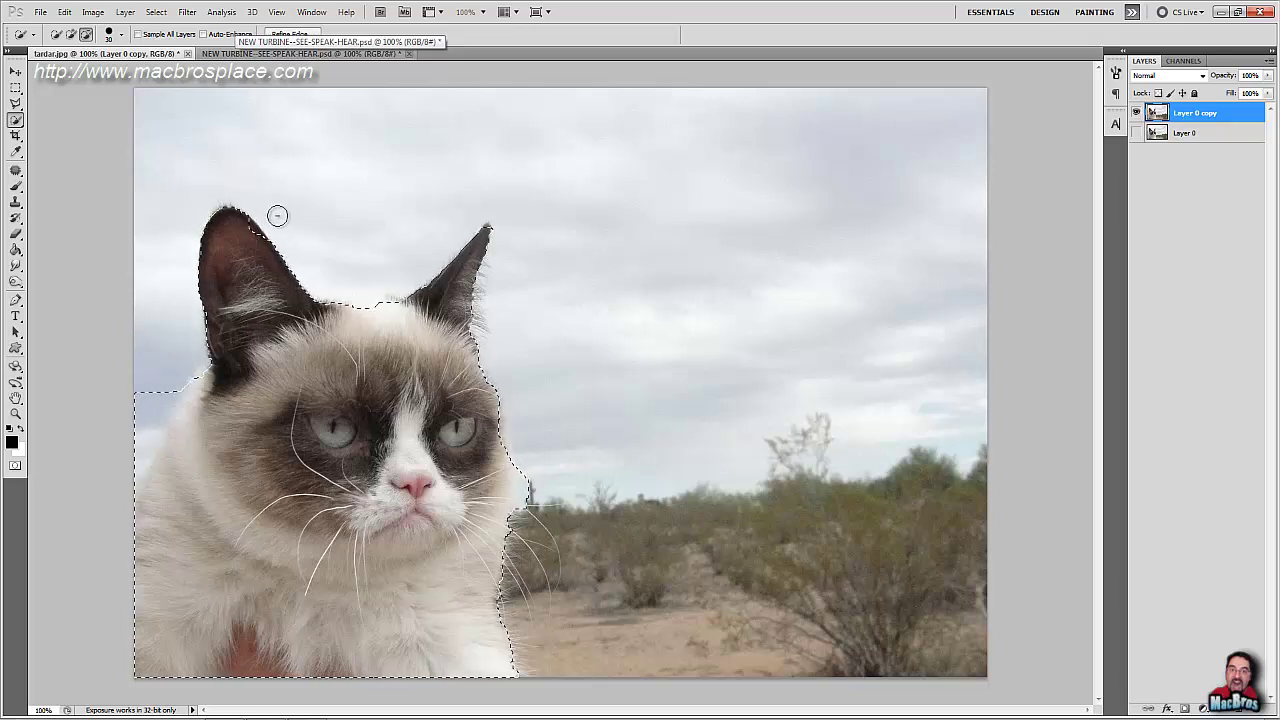
{"action": "left_click_drag", "start_coordinate": [189, 366], "coordinate": [152, 401]}
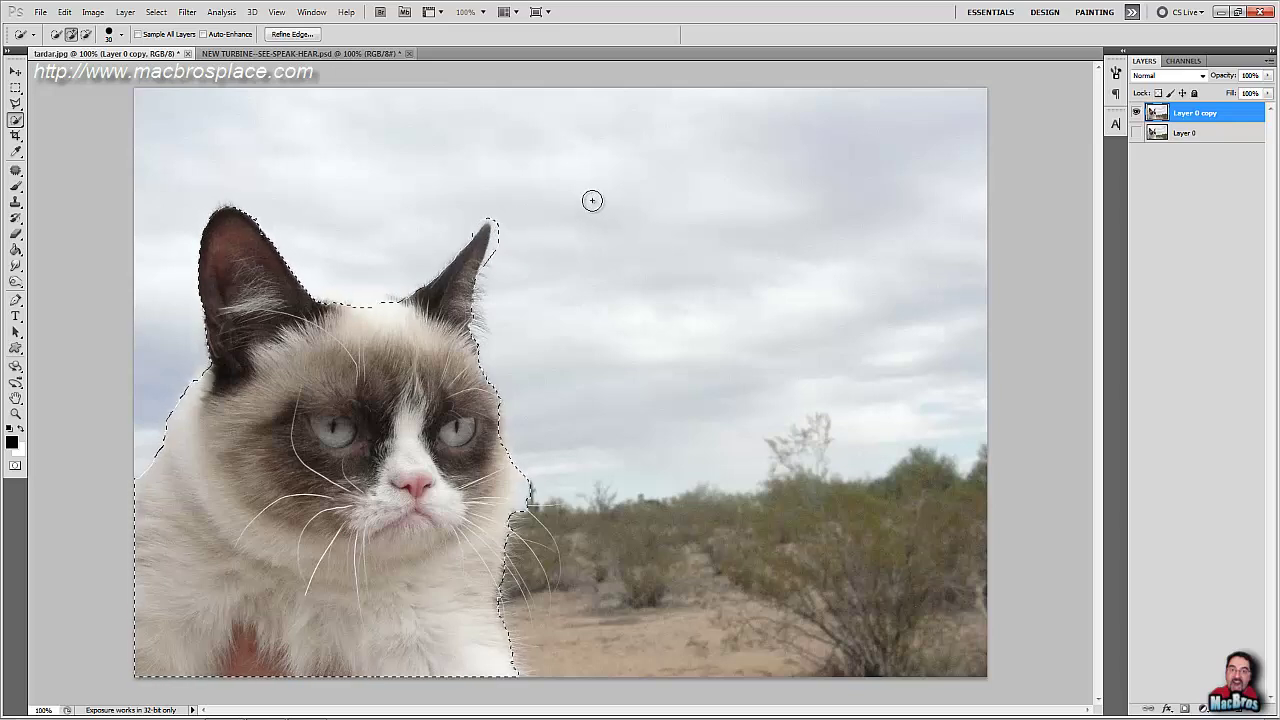
Alt-click with Quick Selection to trim stray sky off the cat's right ear tip.
{"action": "key", "text": "alt"}
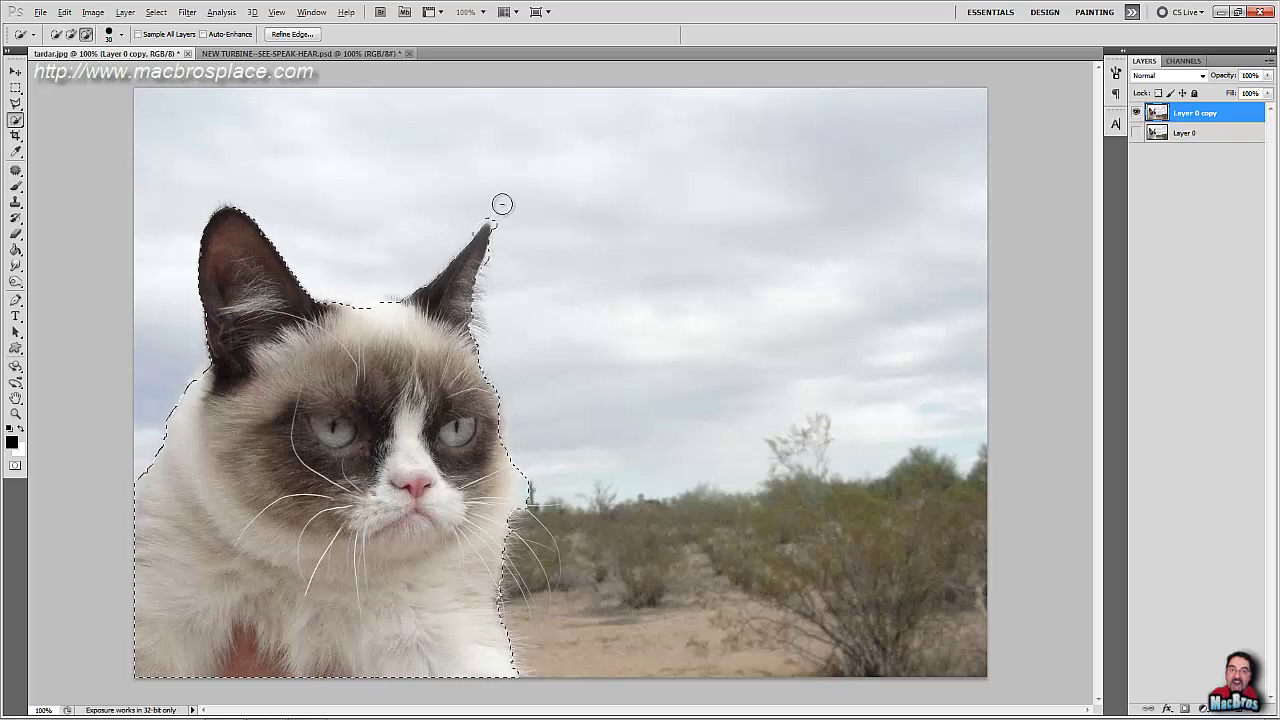
{"action": "left_click", "coordinate": [506, 217]}
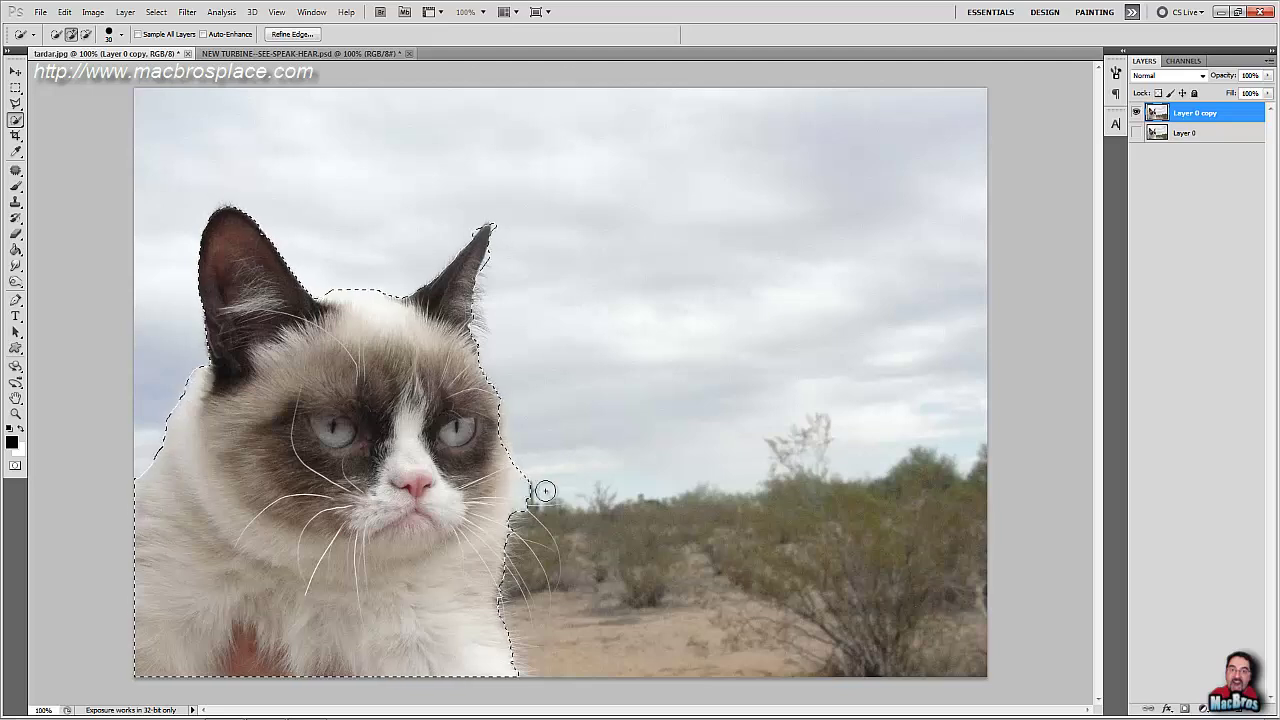
{"action": "key", "text": "alt"}
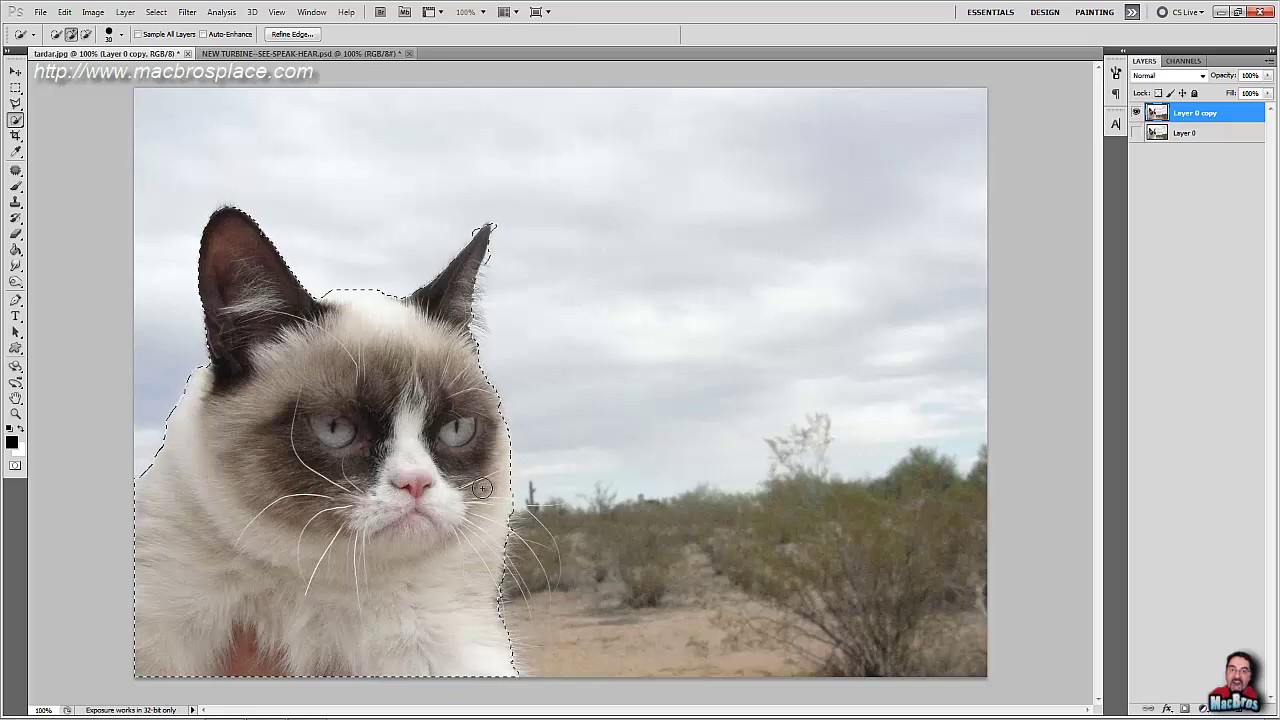
Open Refine Edge on the cat selection using the Black & White mask preview.
{"action": "left_click", "coordinate": [157, 12]}
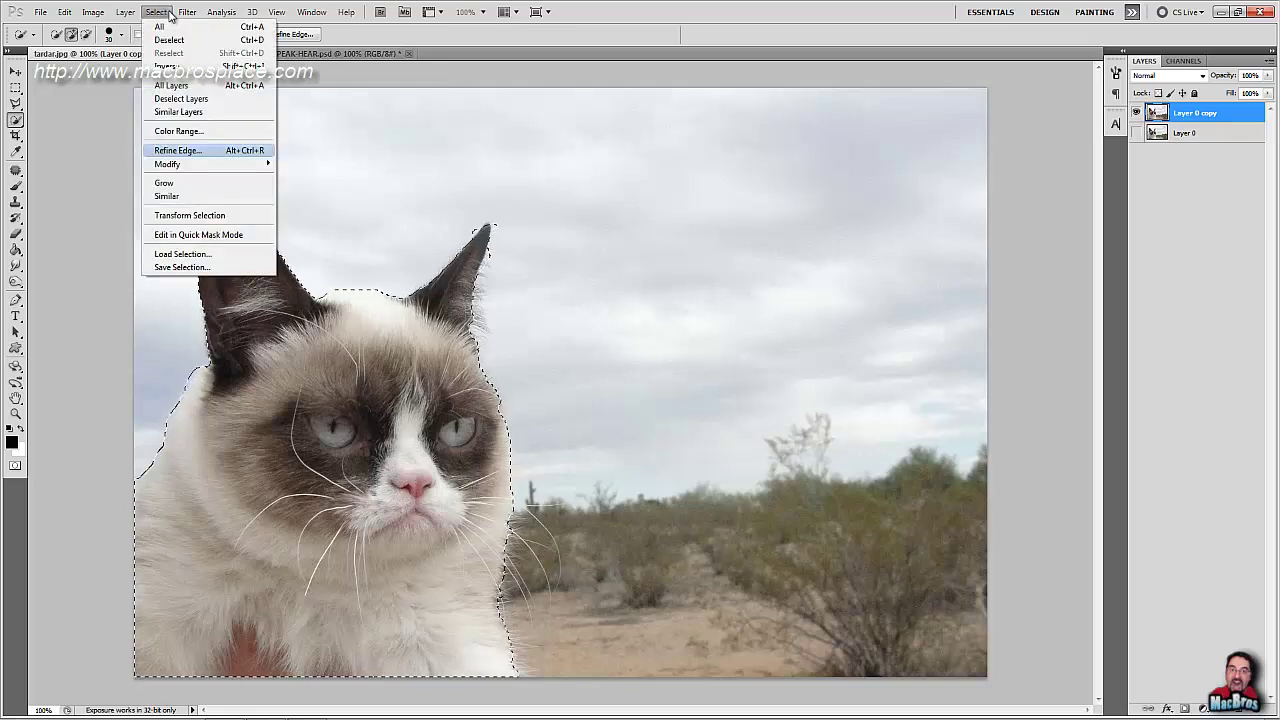
{"action": "left_click", "coordinate": [199, 151]}
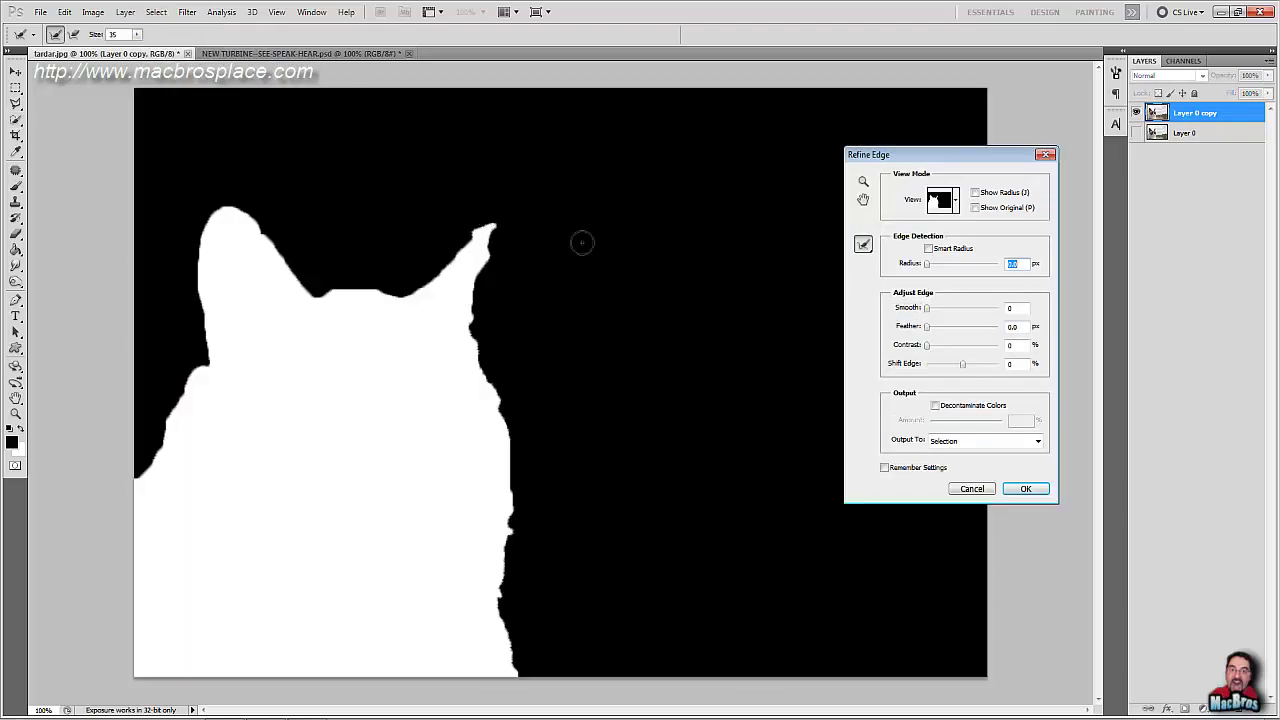
{"action": "left_click", "coordinate": [955, 203]}
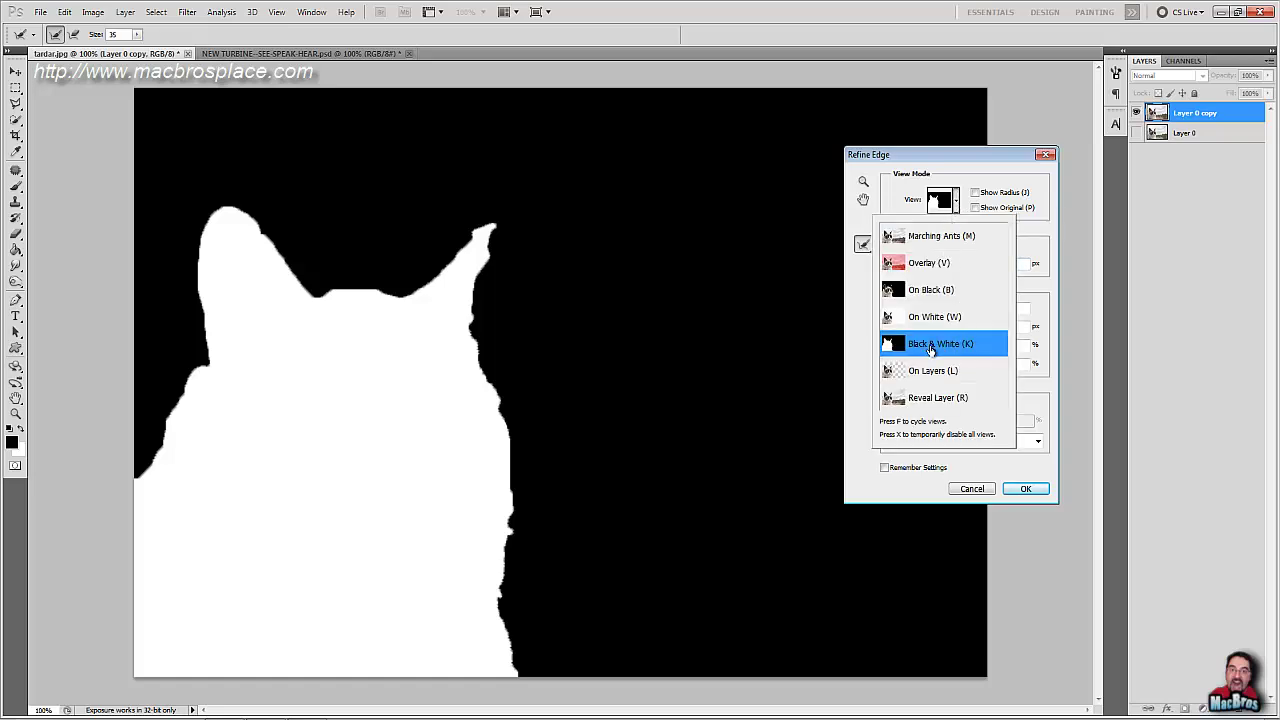
{"action": "left_click", "coordinate": [930, 348]}
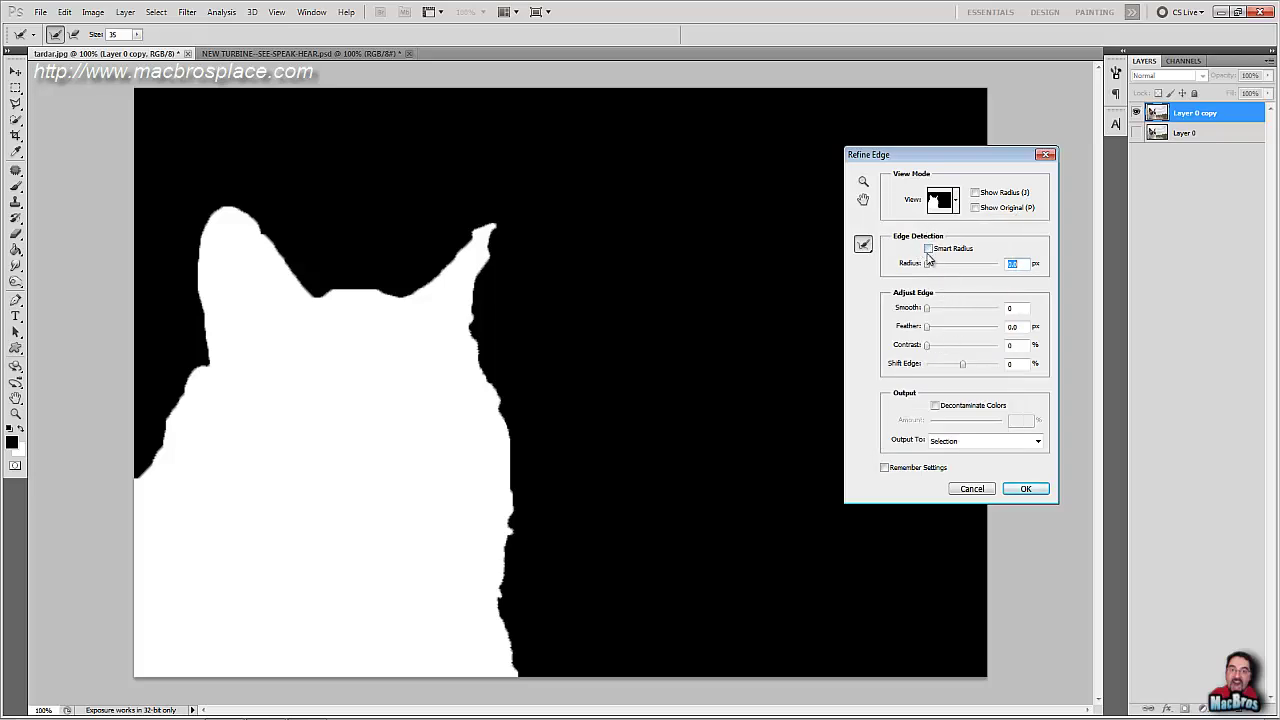
Enable Smart Radius, raise the radius to about 19.8 px, then pull it back lower.
{"action": "left_click", "coordinate": [929, 249]}
{"action": "left_click_drag", "start_coordinate": [927, 267], "coordinate": [997, 275]}
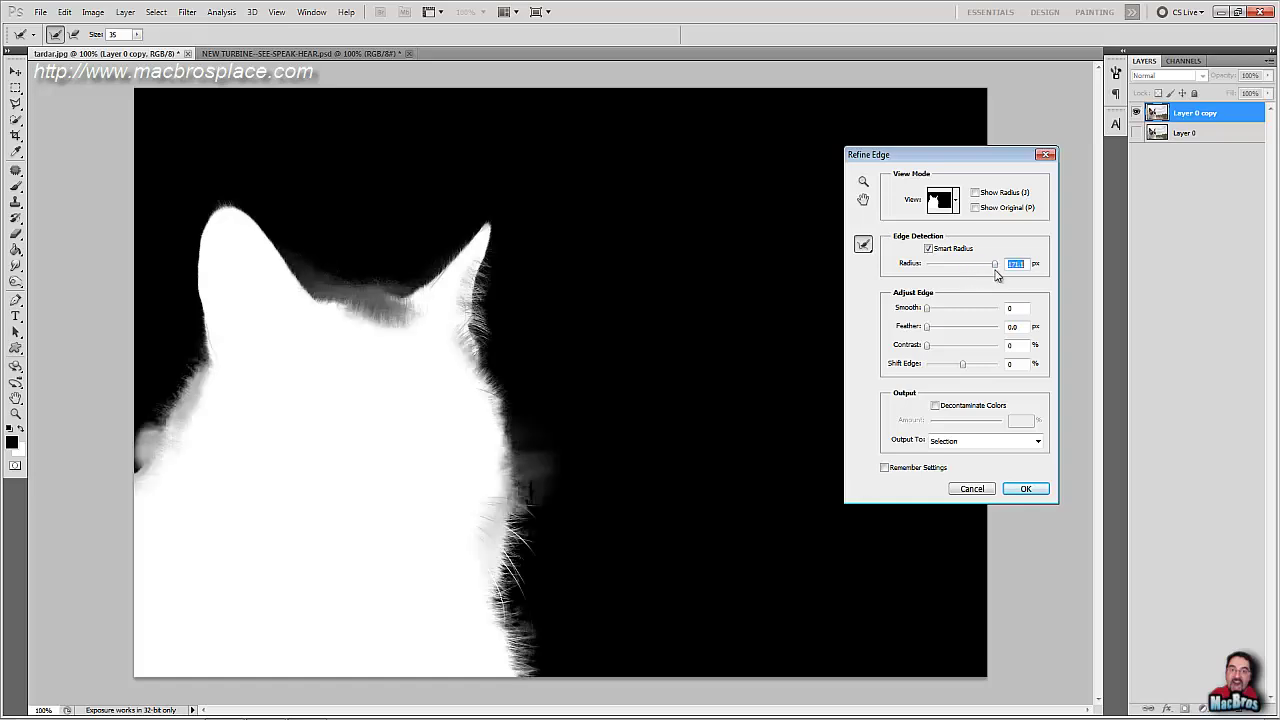
{"action": "left_click_drag", "start_coordinate": [995, 268], "coordinate": [967, 270]}
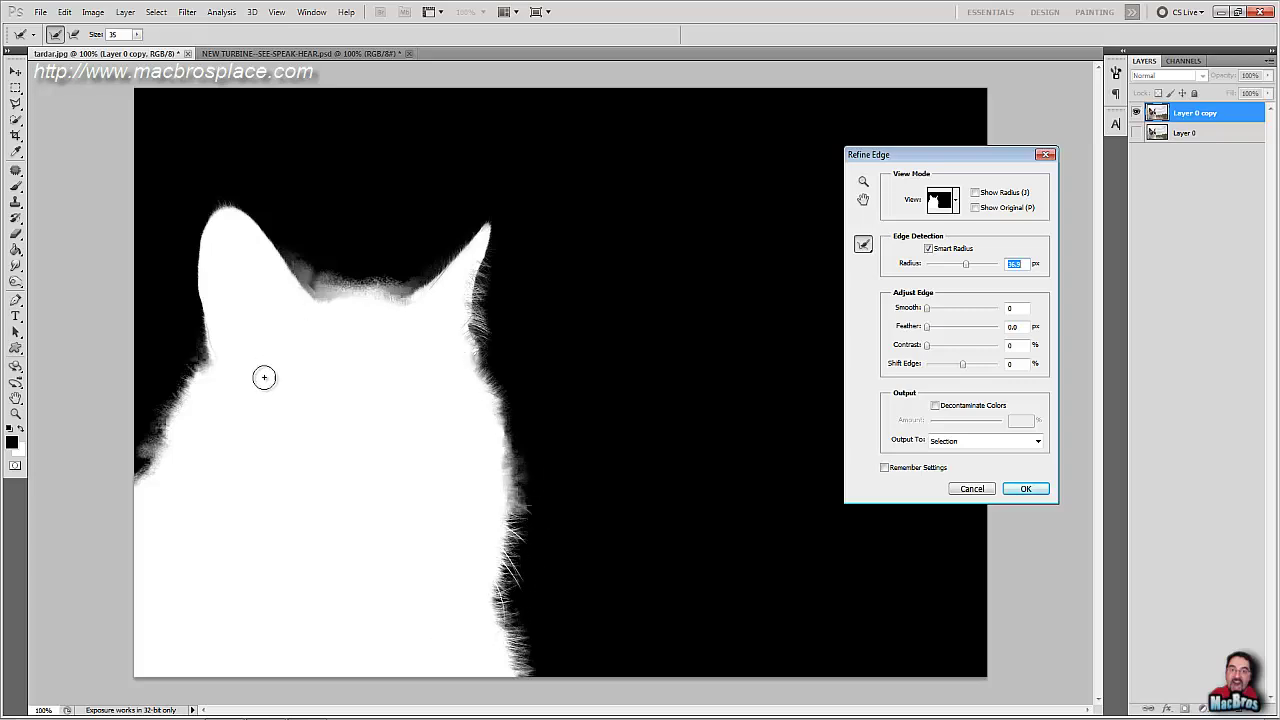
Accept the current Refine Edge result and reopen Refine Edge on the cat.
{"action": "left_click", "coordinate": [1034, 490]}
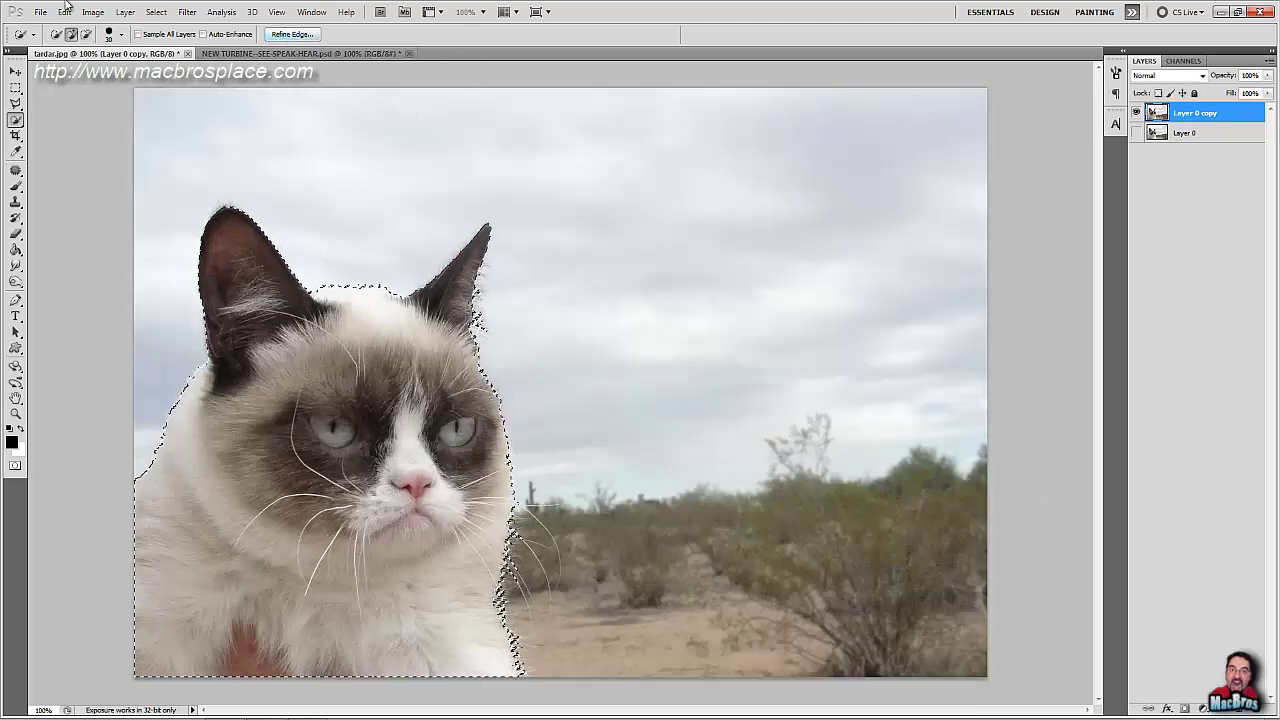
{"action": "left_click", "coordinate": [156, 12]}
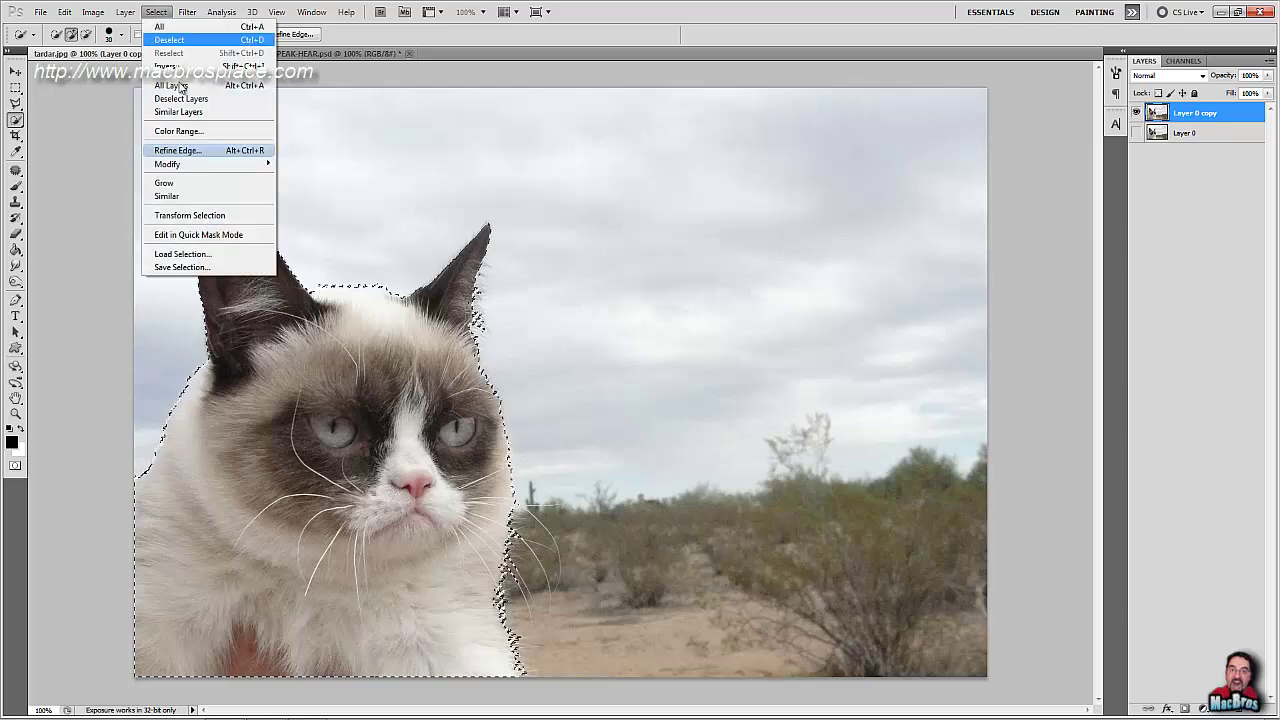
{"action": "left_click", "coordinate": [178, 150]}
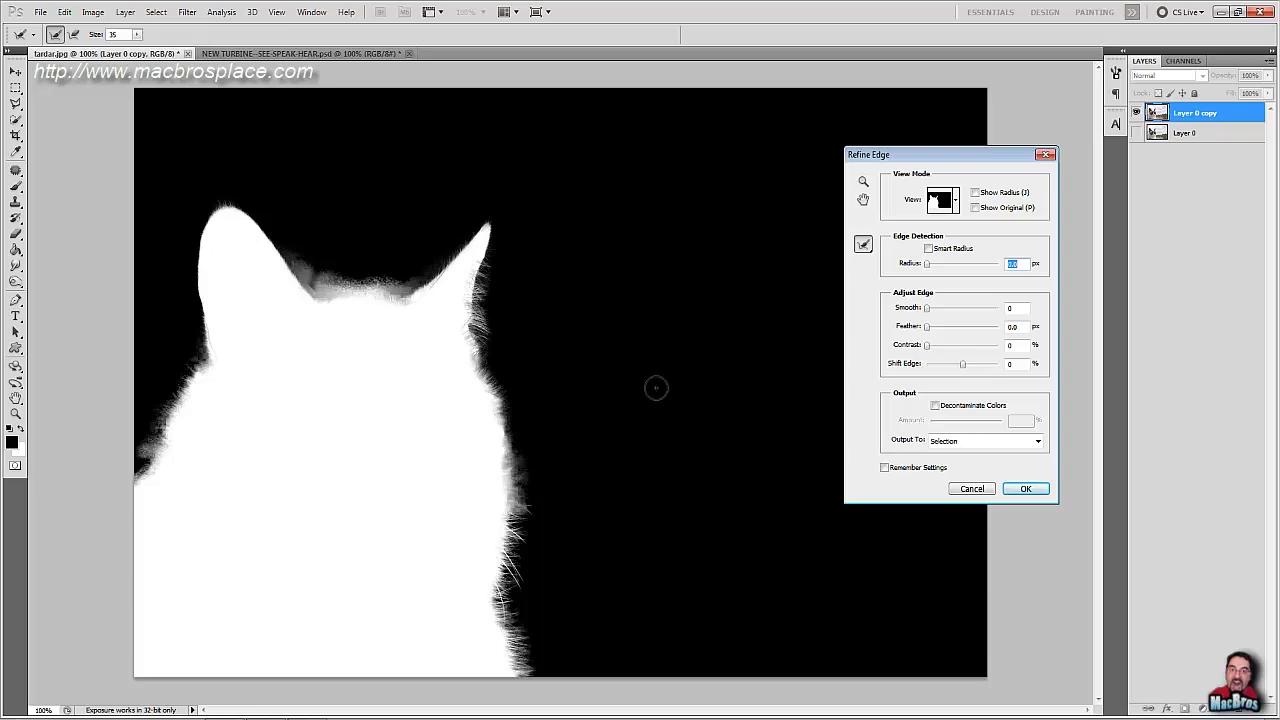
Brush the Refine Radius over the right whiskers, chin and left-edge fur, Alt-erasing excess.
{"action": "mouse_move", "coordinate": [526, 466]}
{"action": "left_mouse_down"}
{"action": "mouse_move", "coordinate": [541, 517]}
{"action": "mouse_move", "coordinate": [545, 486]}
{"action": "mouse_move", "coordinate": [568, 520]}
{"action": "mouse_move", "coordinate": [527, 546]}
{"action": "mouse_move", "coordinate": [572, 555]}
{"action": "mouse_move", "coordinate": [545, 485]}
{"action": "mouse_move", "coordinate": [580, 500]}
{"action": "mouse_move", "coordinate": [571, 551]}
{"action": "mouse_move", "coordinate": [551, 537]}
{"action": "mouse_move", "coordinate": [532, 572]}
{"action": "mouse_move", "coordinate": [549, 543]}
{"action": "left_mouse_up"}
{"action": "left_click_drag", "start_coordinate": [522, 458], "coordinate": [517, 411]}
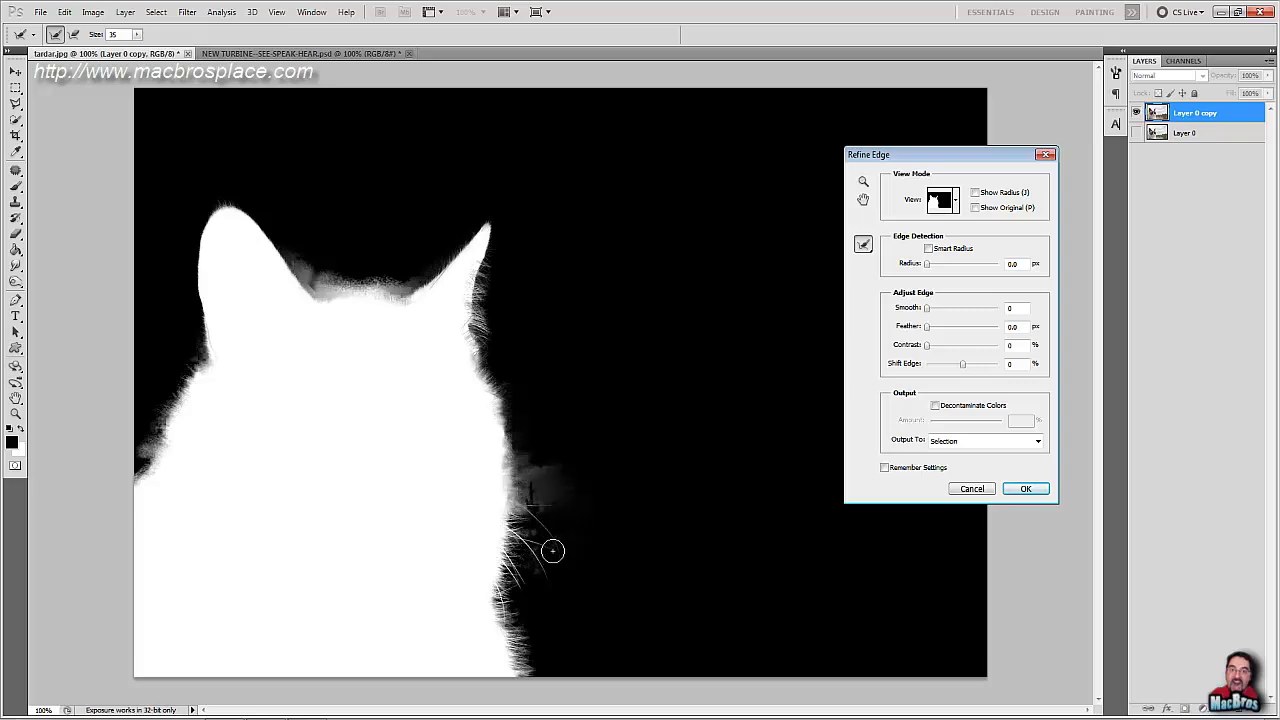
{"action": "left_click_drag", "start_coordinate": [551, 546], "coordinate": [580, 566]}
{"action": "key", "text": "alt"}
{"action": "mouse_move", "coordinate": [563, 469]}
{"action": "left_mouse_down"}
{"action": "mouse_move", "coordinate": [535, 458]}
{"action": "mouse_move", "coordinate": [541, 491]}
{"action": "mouse_move", "coordinate": [543, 495]}
{"action": "left_mouse_up"}
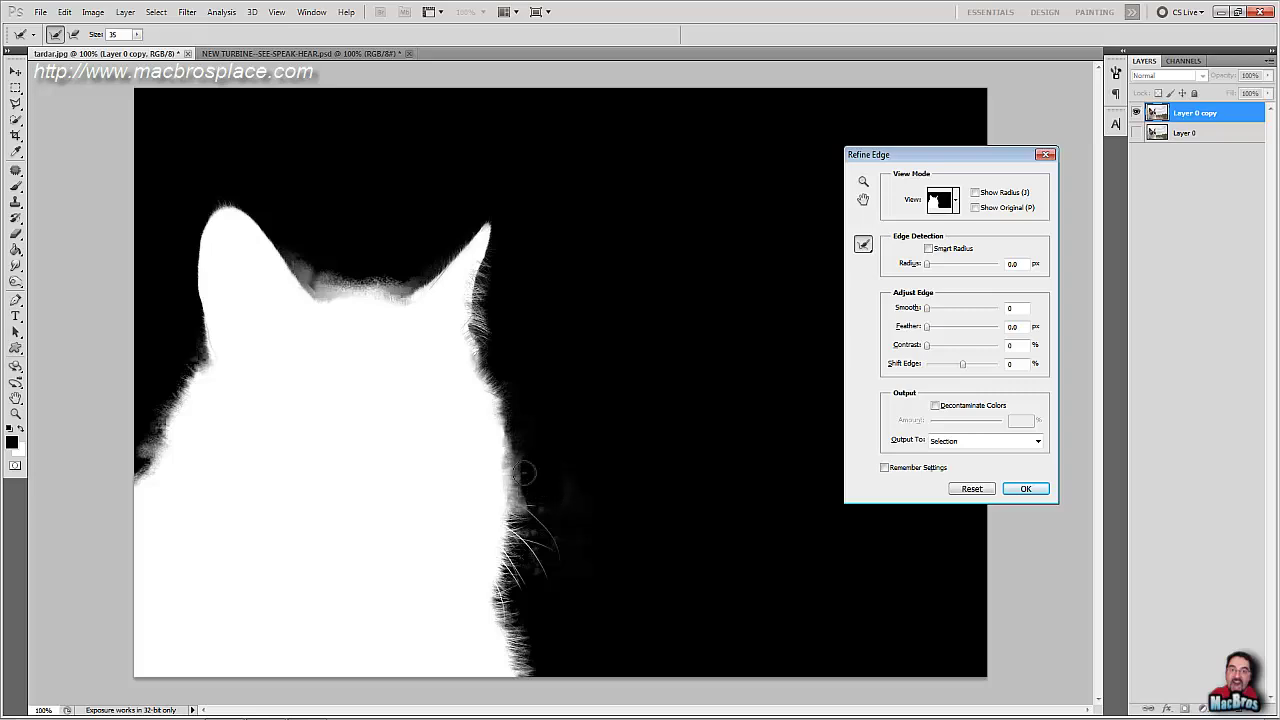
{"action": "mouse_move", "coordinate": [519, 470]}
{"action": "left_mouse_down"}
{"action": "mouse_move", "coordinate": [500, 457]}
{"action": "mouse_move", "coordinate": [518, 505]}
{"action": "left_mouse_up"}
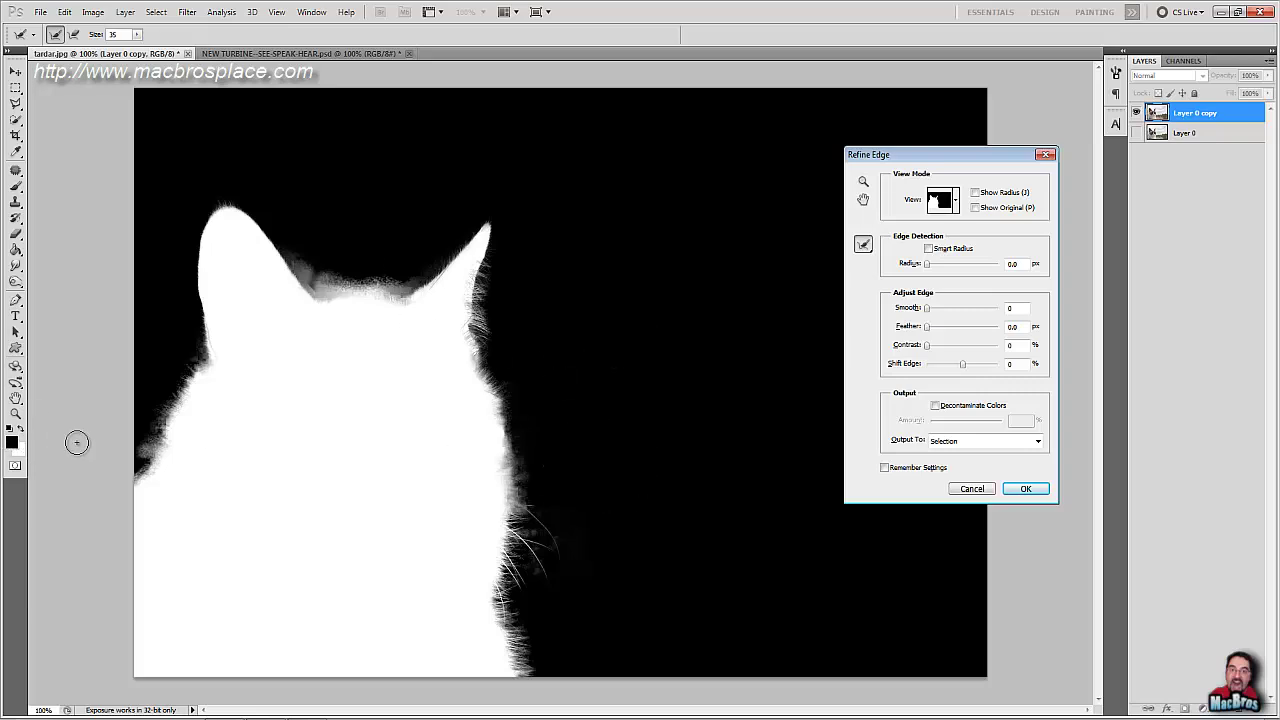
{"action": "key", "text": "alt"}
{"action": "mouse_move", "coordinate": [137, 437]}
{"action": "left_mouse_down"}
{"action": "mouse_move", "coordinate": [143, 425]}
{"action": "mouse_move", "coordinate": [137, 444]}
{"action": "left_mouse_up"}
Apply the refined selection, invert it with Select > Inverse, and delete the background.
{"action": "left_click", "coordinate": [1027, 490]}
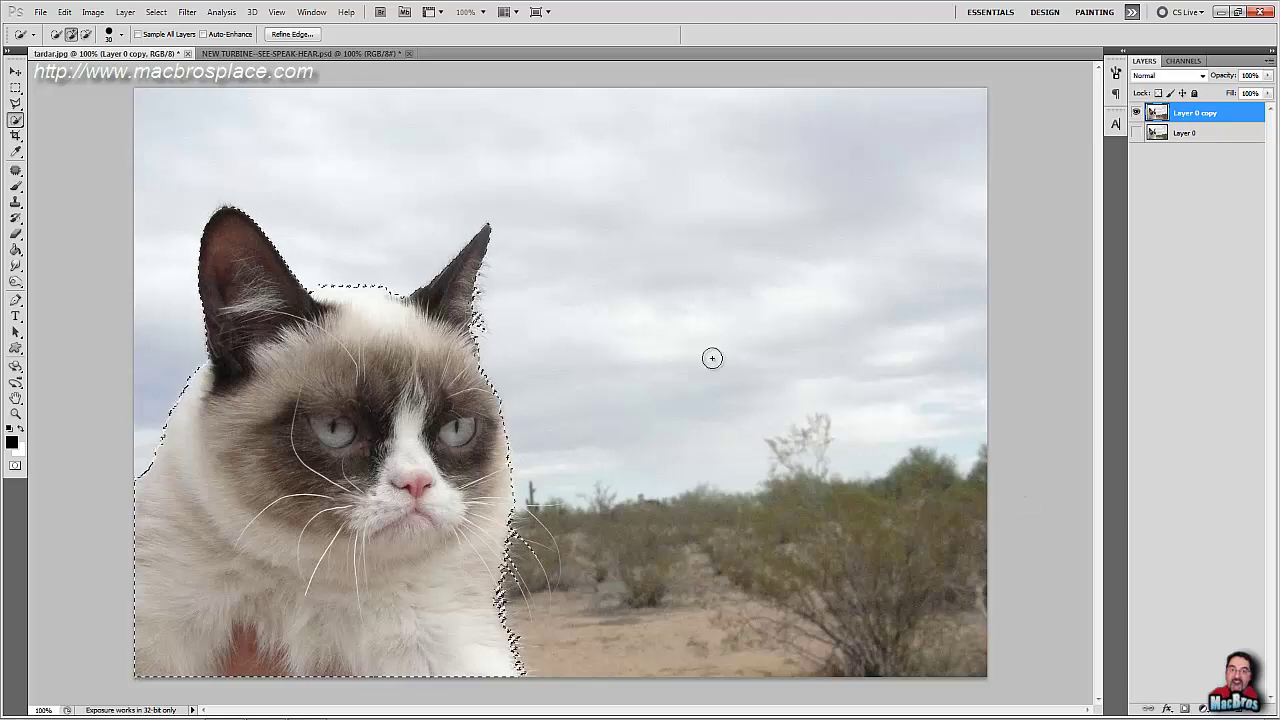
{"action": "left_click", "coordinate": [158, 13]}
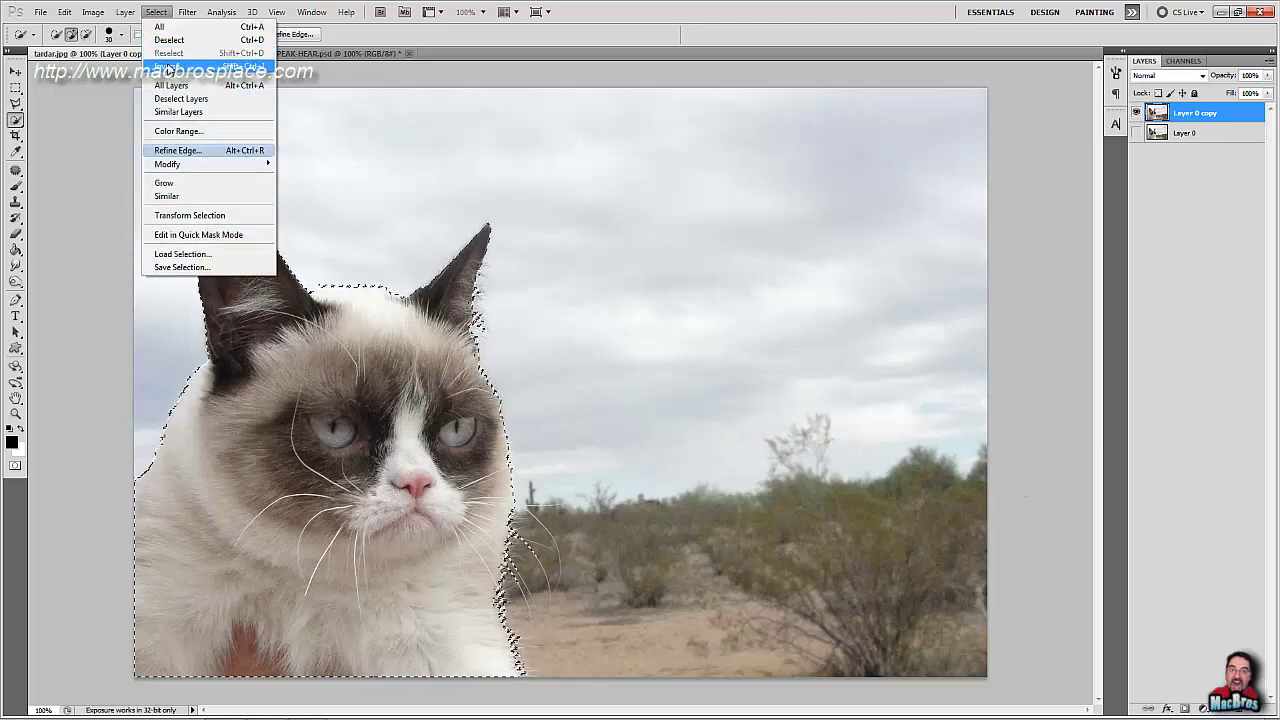
{"action": "left_click", "coordinate": [156, 12]}
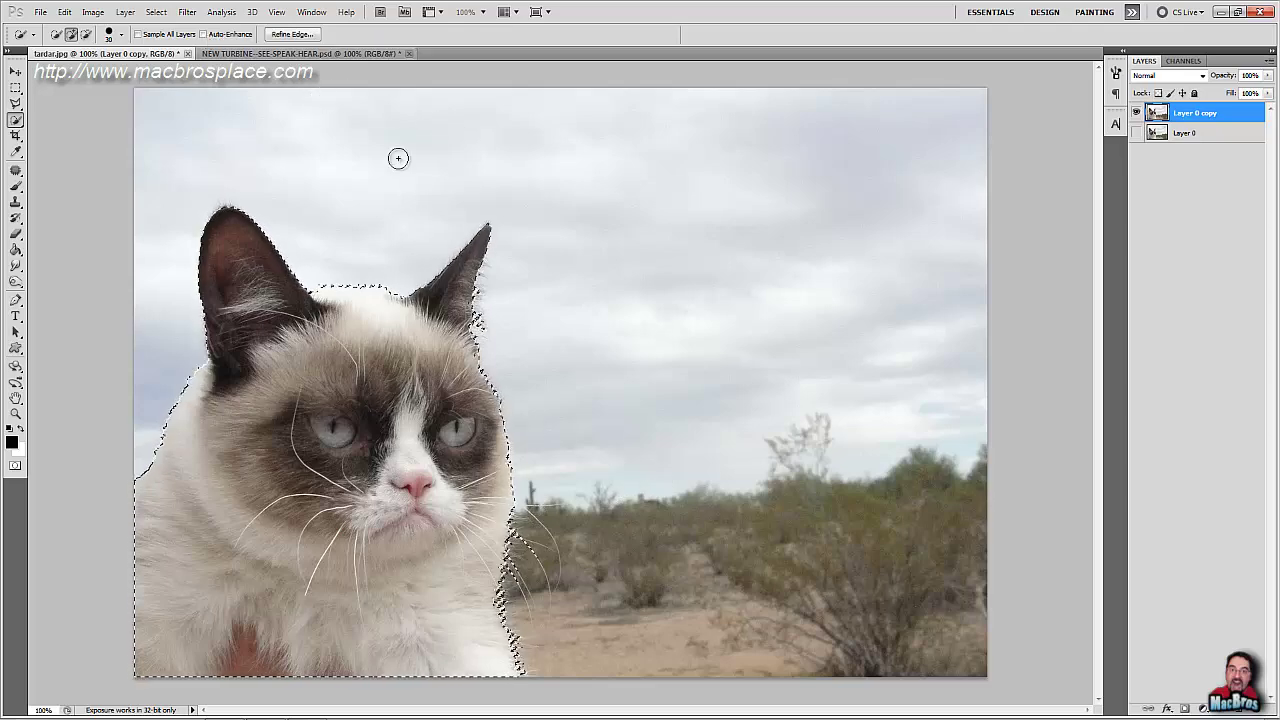
{"action": "left_click", "coordinate": [157, 13]}
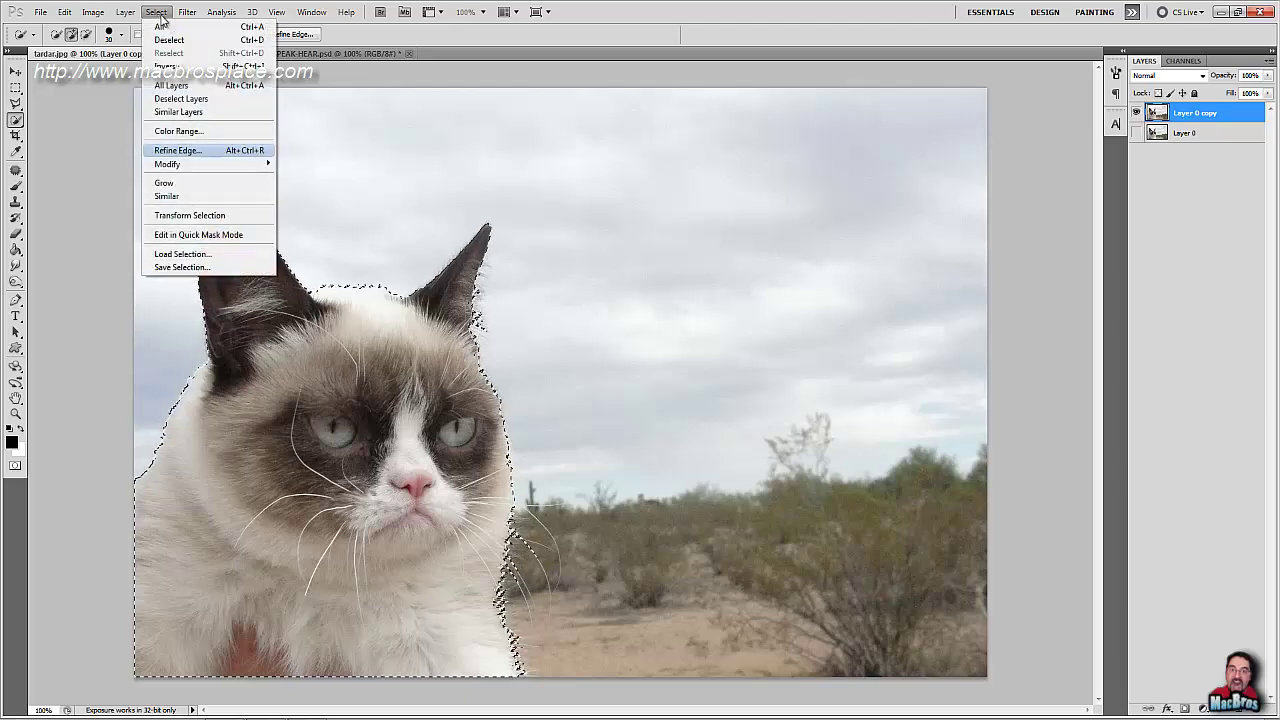
{"action": "left_click", "coordinate": [168, 66]}
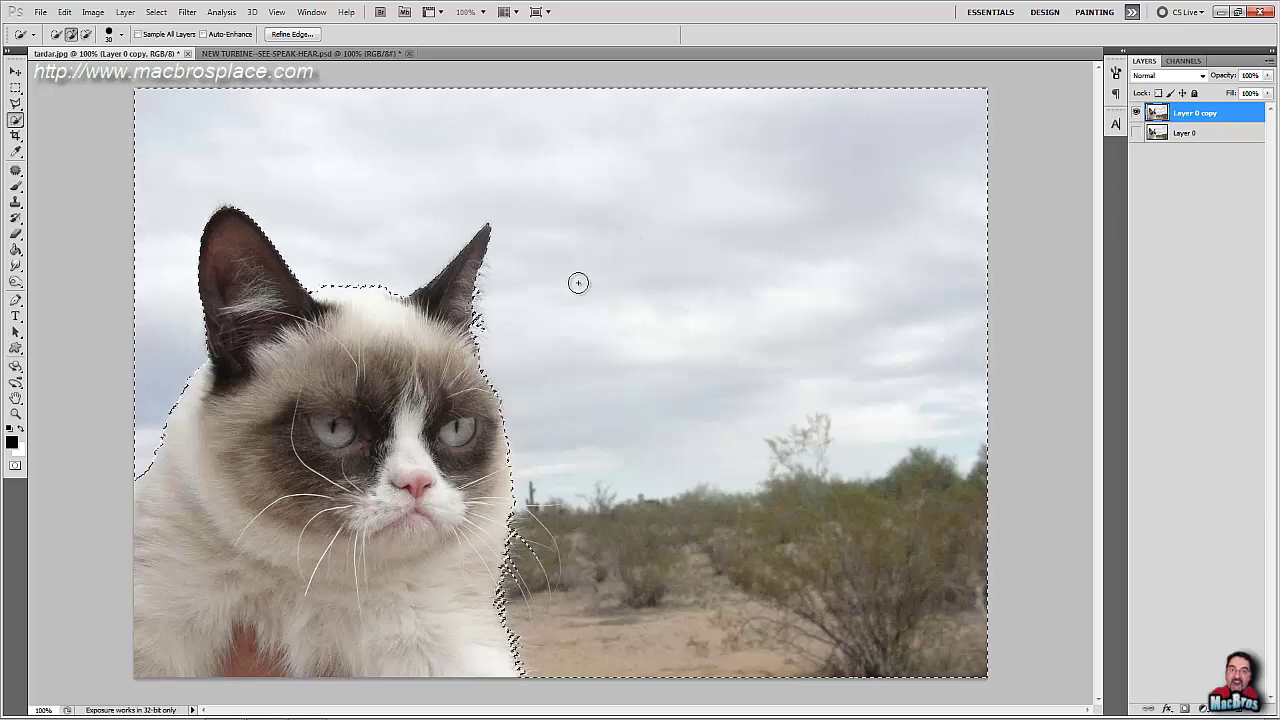
{"action": "key", "text": "Delete"}
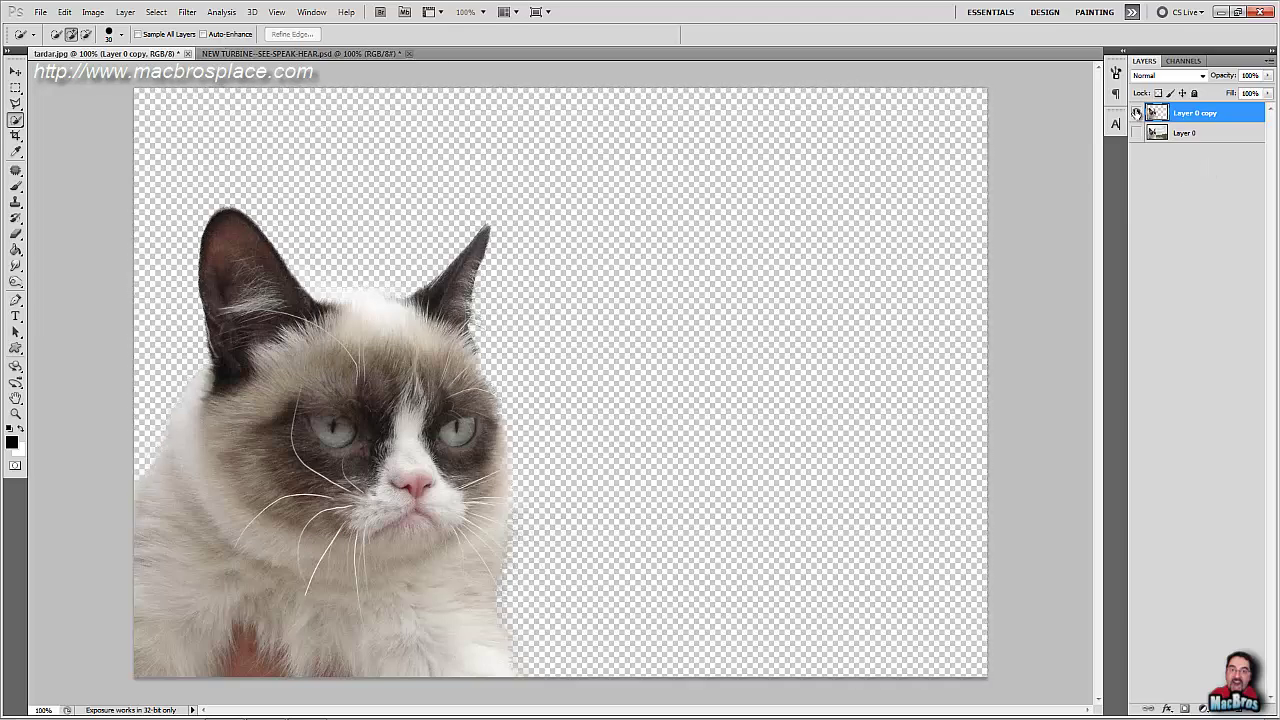
Load the cat's outline, paste it into the NEW TURBINE scene, and move it to the lower left.
{"action": "left_click", "coordinate": [1155, 113], "text": "ctrl"}
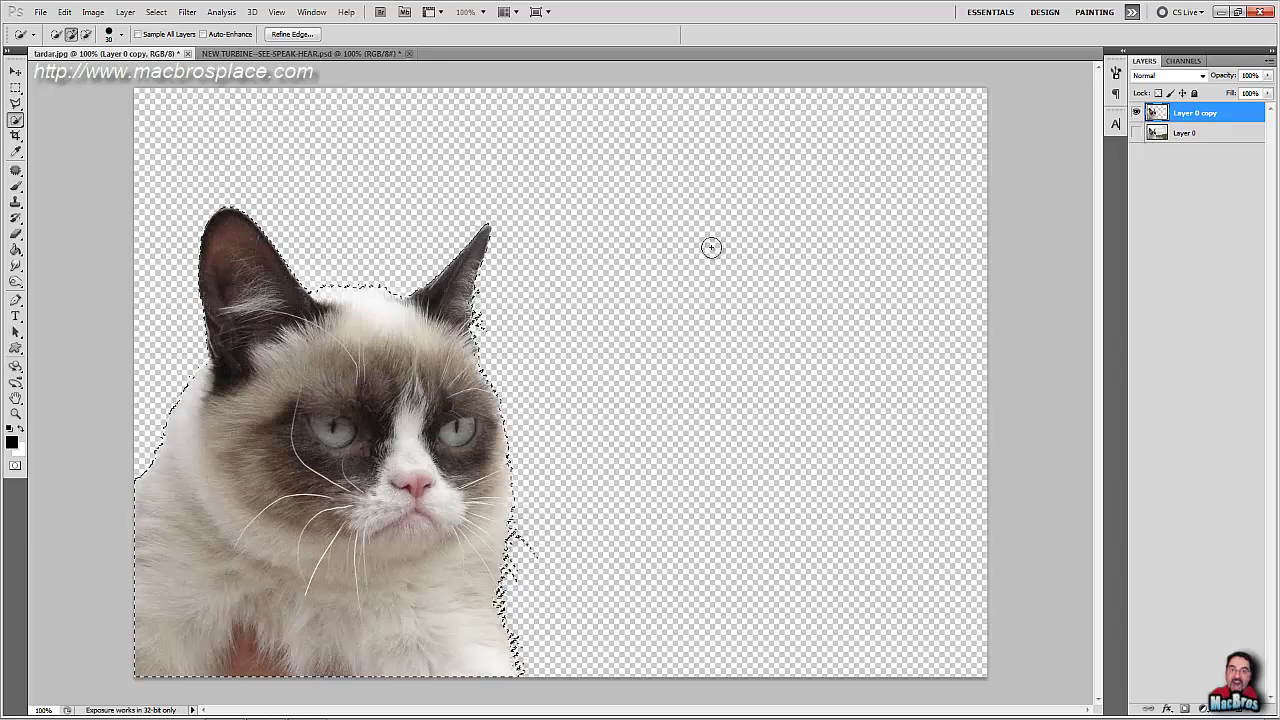
{"action": "left_click", "coordinate": [267, 55]}
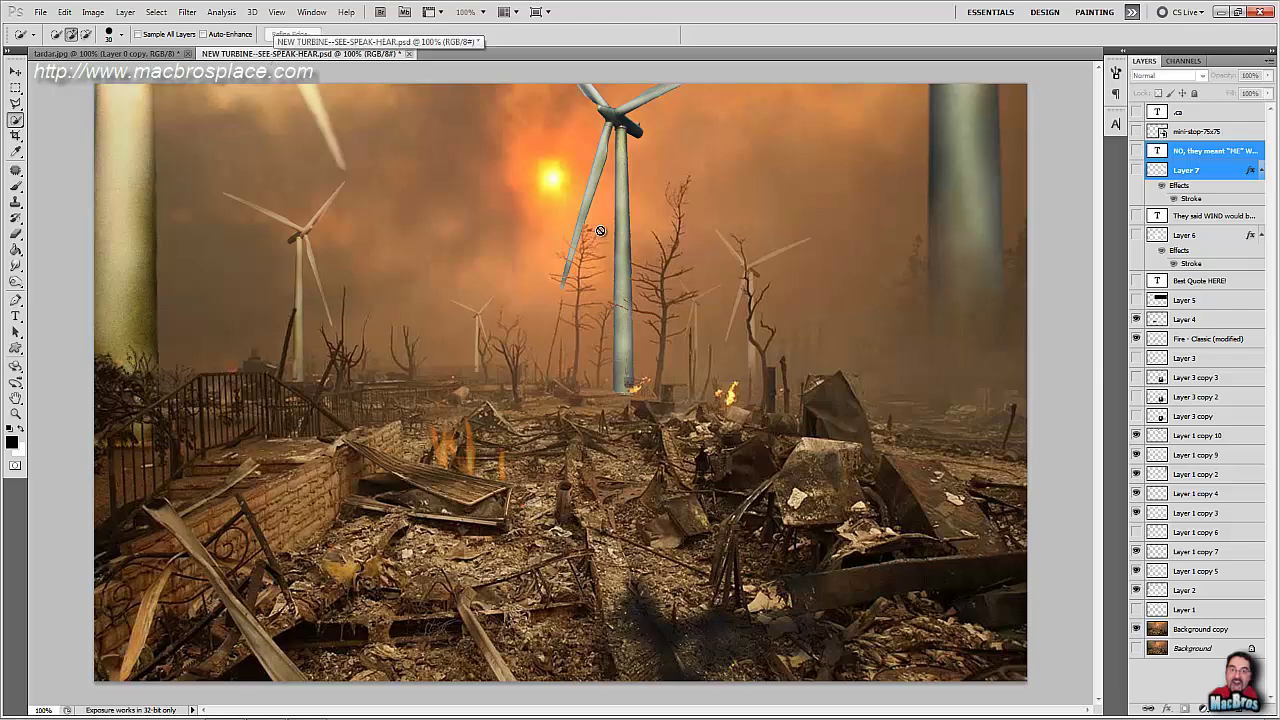
{"action": "key", "text": "ctrl+v"}
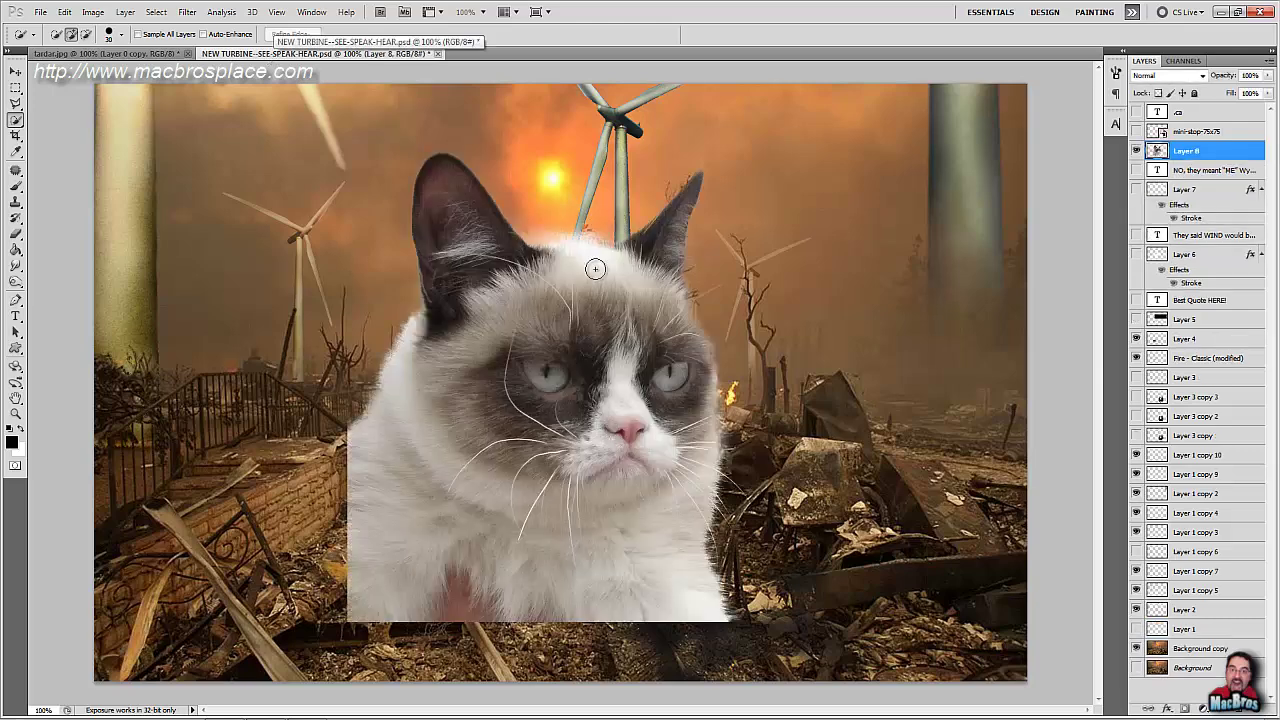
{"action": "left_click", "coordinate": [16, 72]}
{"action": "left_click_drag", "start_coordinate": [587, 459], "coordinate": [370, 490]}
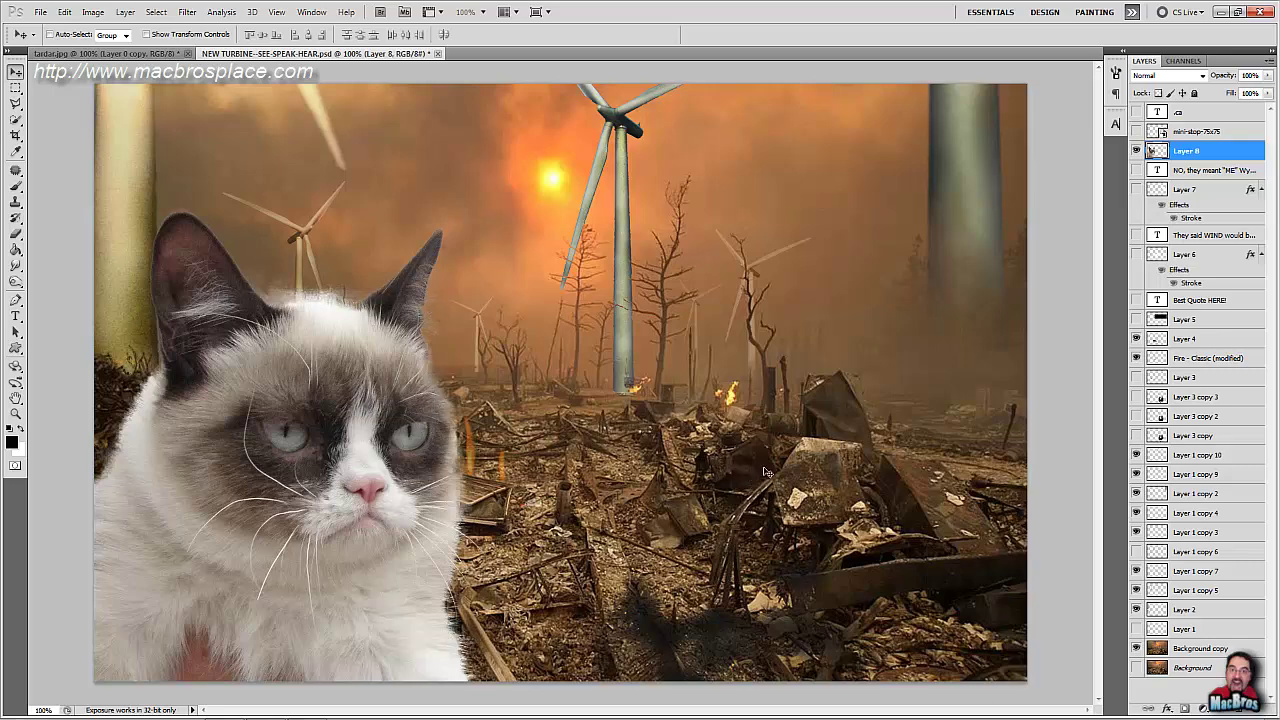
Back on tardar.jpg, run and accept another Refine Edge pass on the cat outline.
{"action": "left_click", "coordinate": [108, 55]}
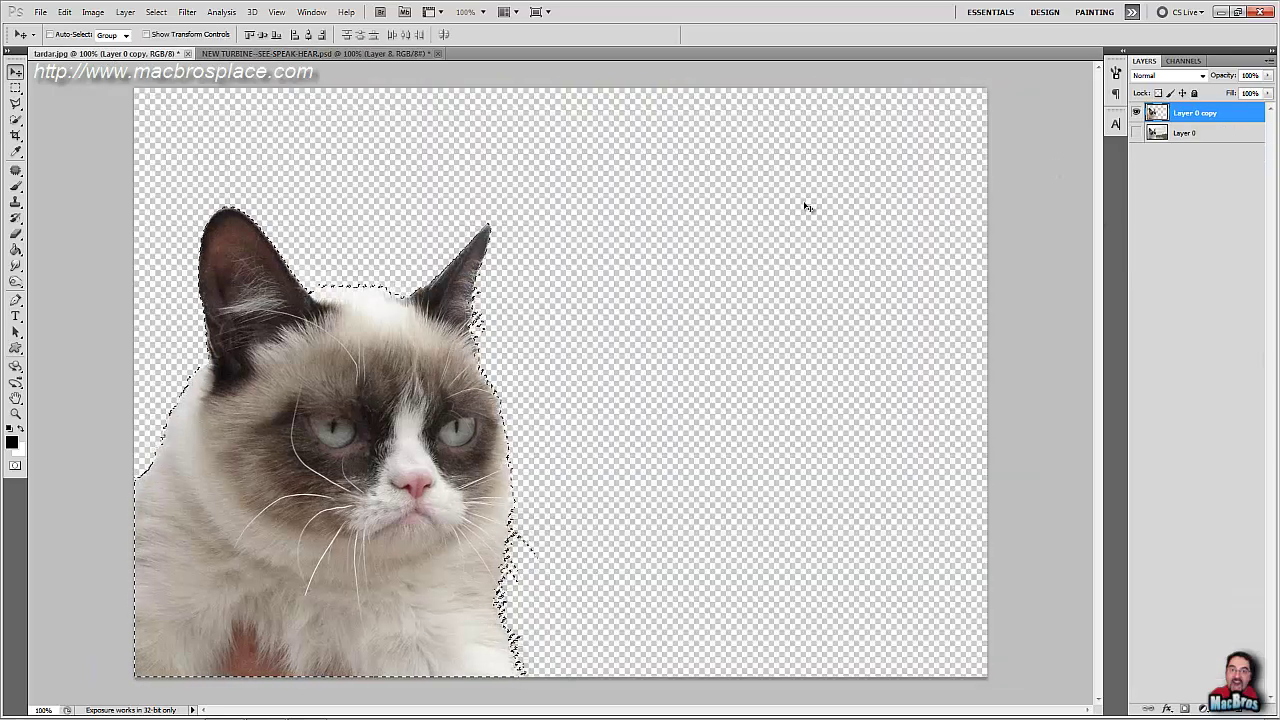
{"action": "left_click", "coordinate": [158, 12]}
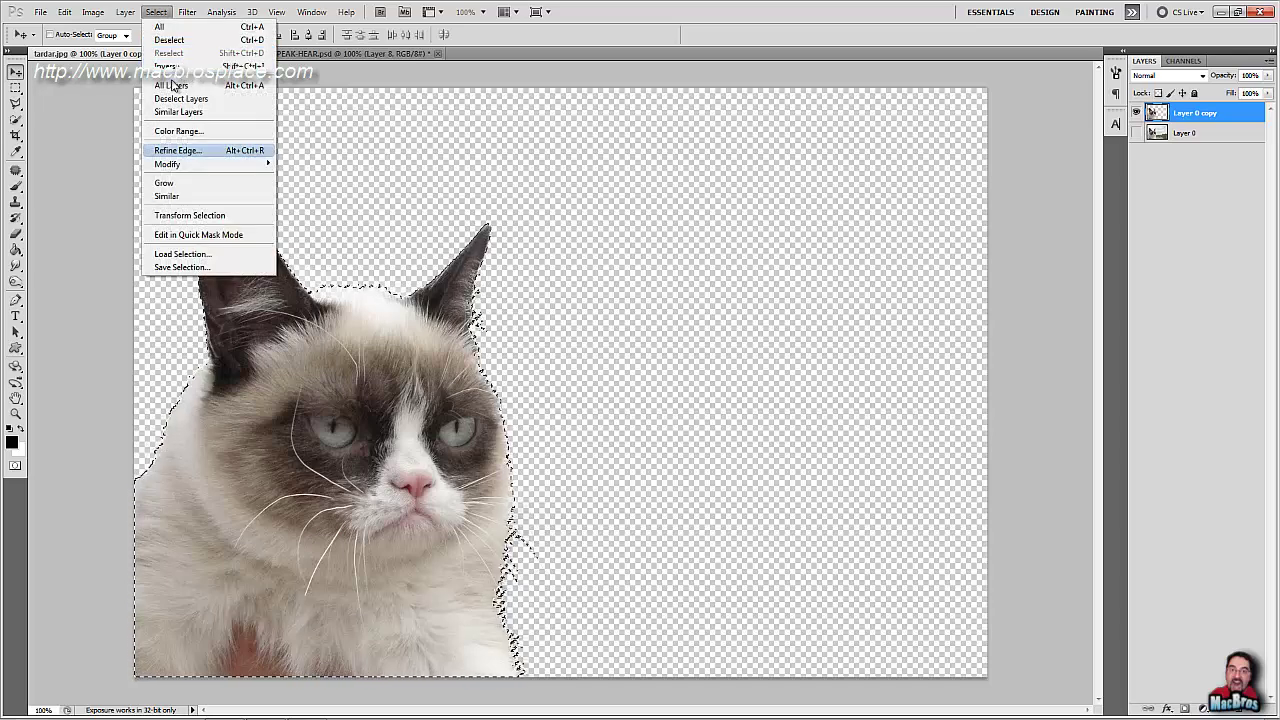
{"action": "left_click", "coordinate": [200, 150]}
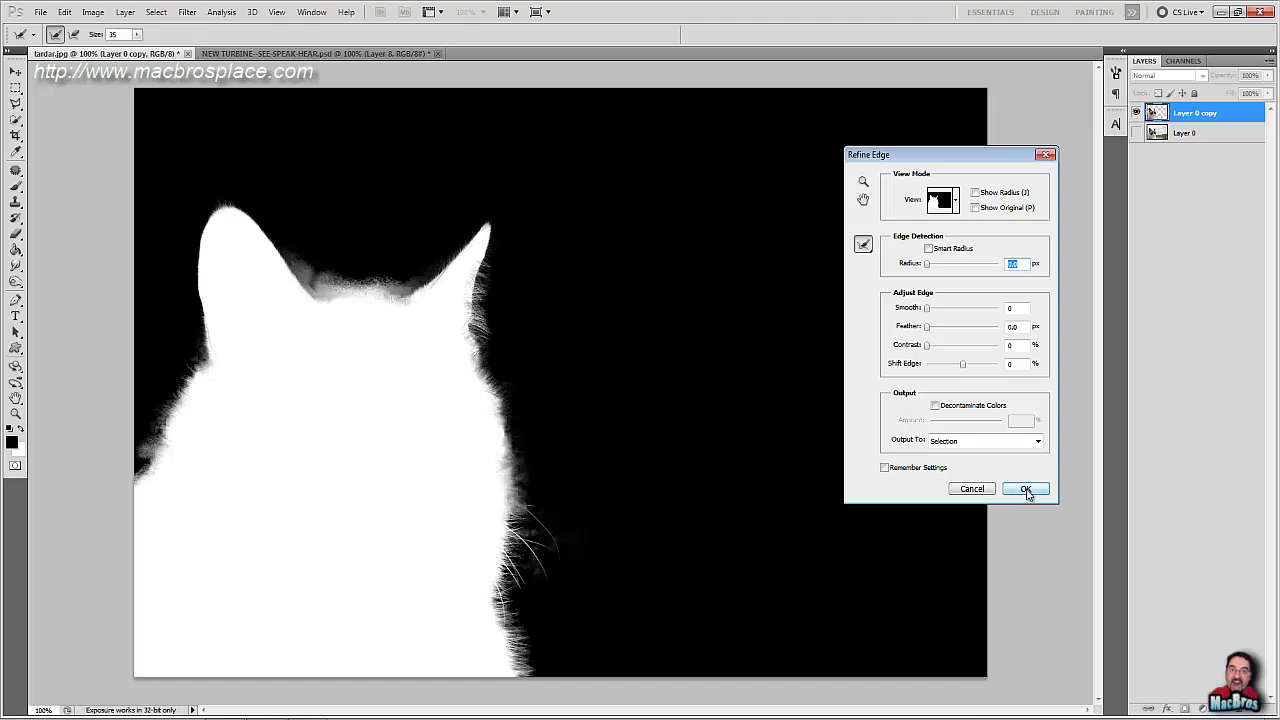
{"action": "left_click", "coordinate": [972, 489]}
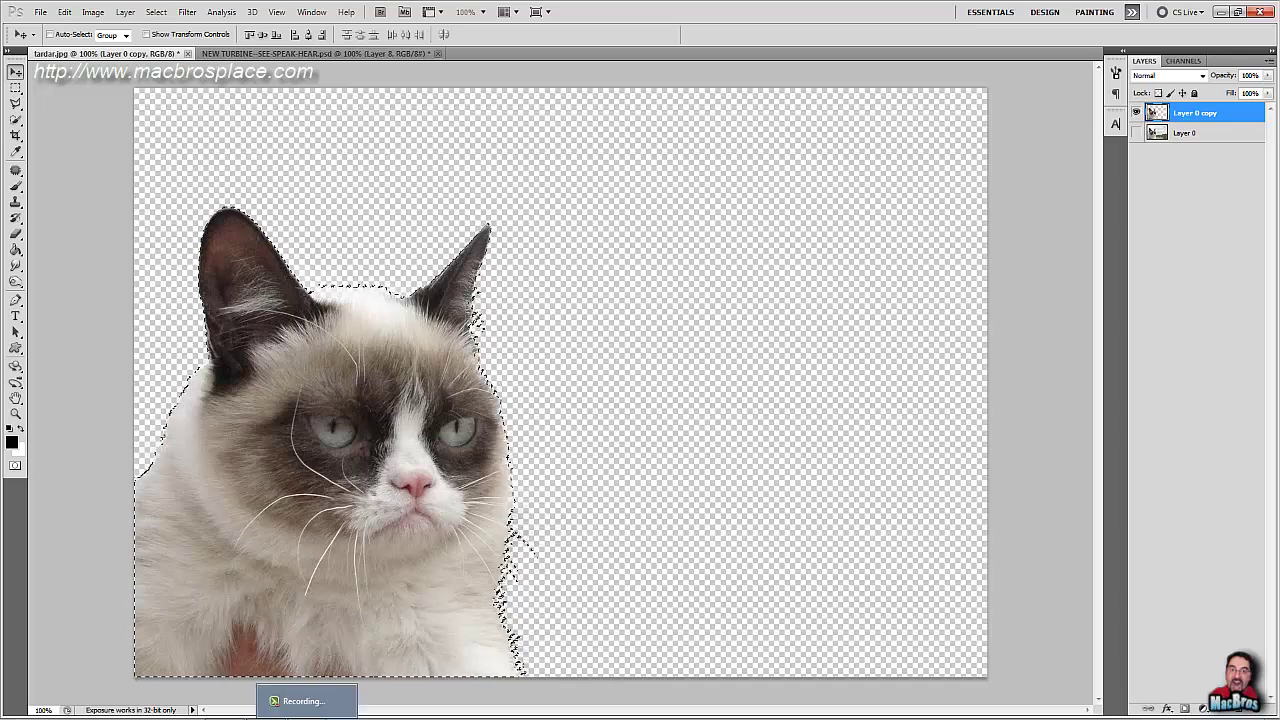
Deselect the cat's outline with Ctrl+D, leaving the cut-out on transparency.
{"action": "key", "text": "ctrl+d"}
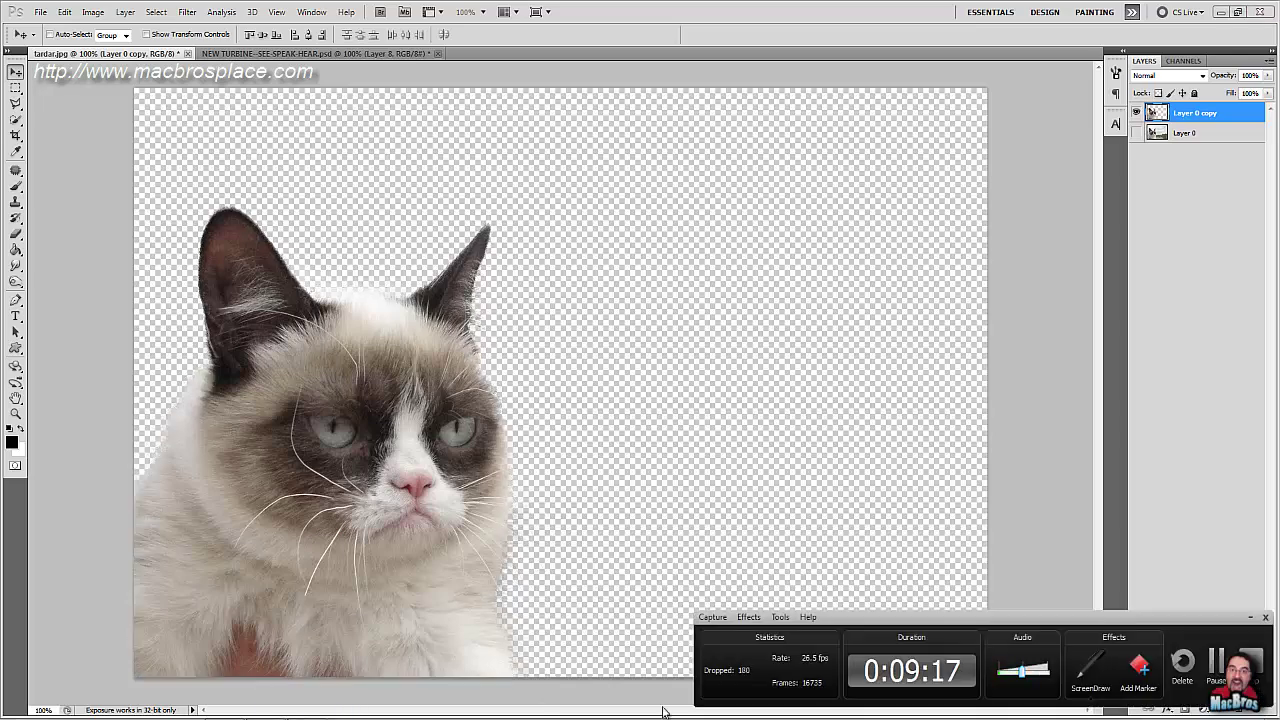